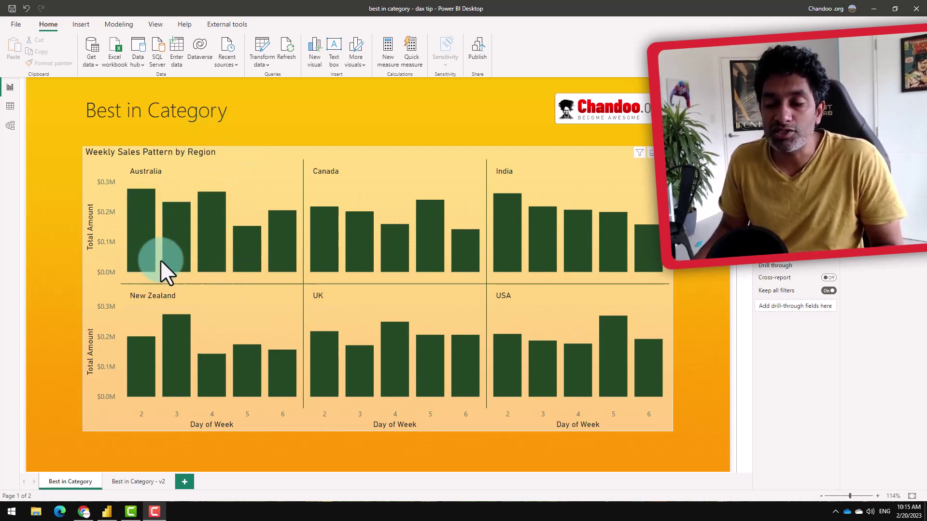
# Open the 'Best in Category - v2' page with the weekly sales by region chart
pyautogui.click(135, 483)
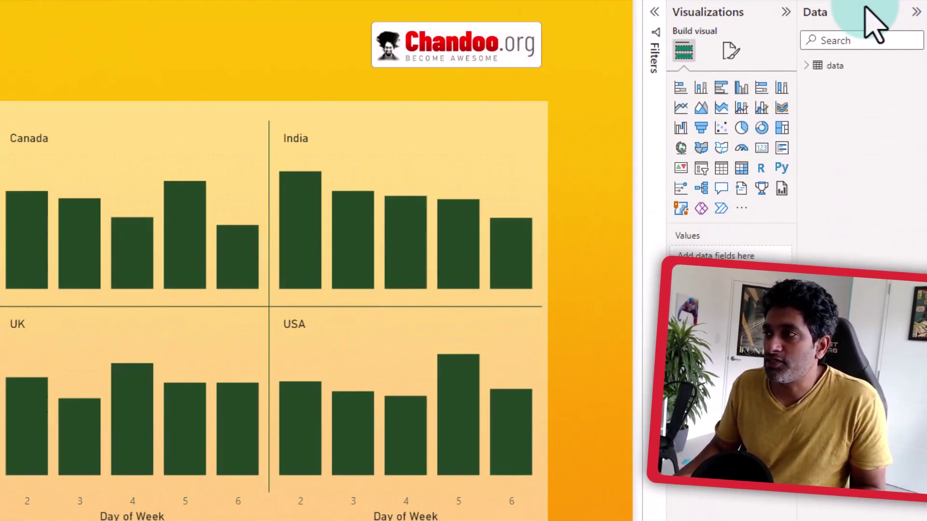
# Expand the data table and view the Total Amount formula SUM(data[Amount]) enlarged
pyautogui.click(806, 65)
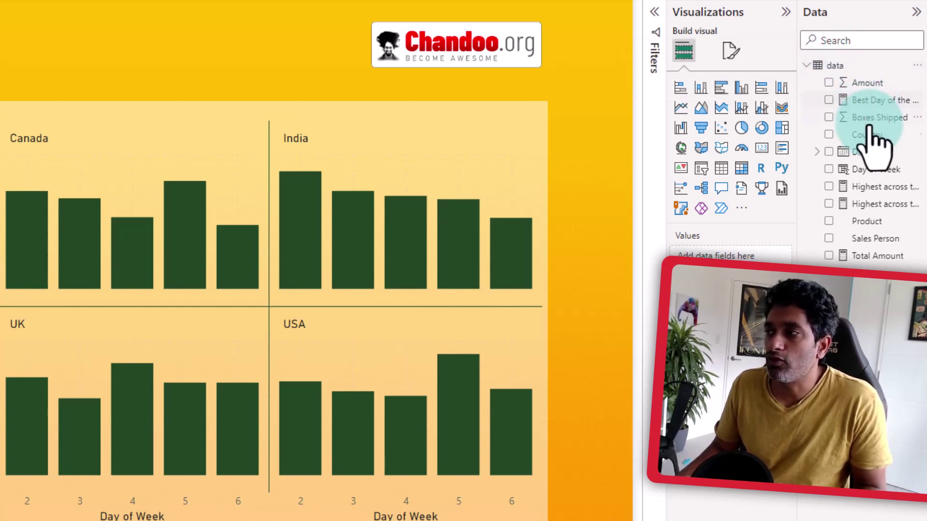
pyautogui.click(893, 256)
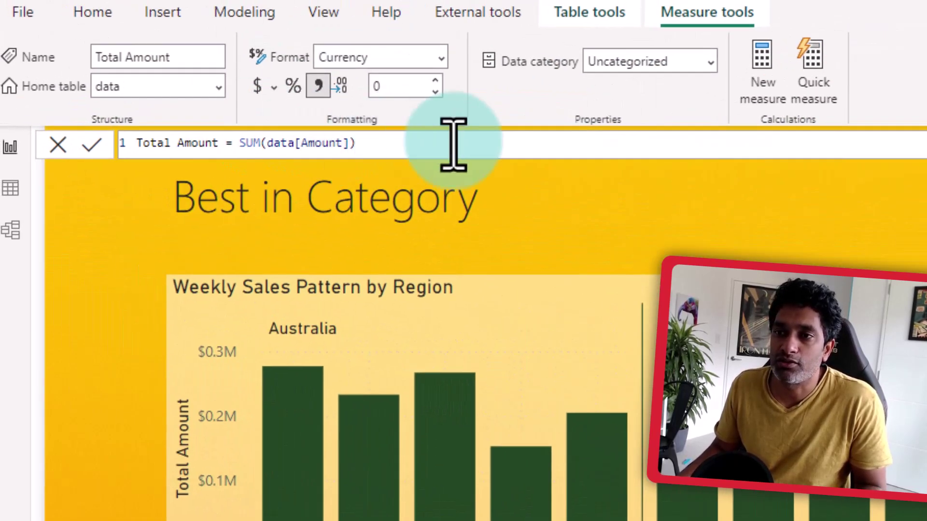
pyautogui.click(347, 118)
pyautogui.scroll(4, 392, 132)
pyautogui.scroll(2, 652, 154)
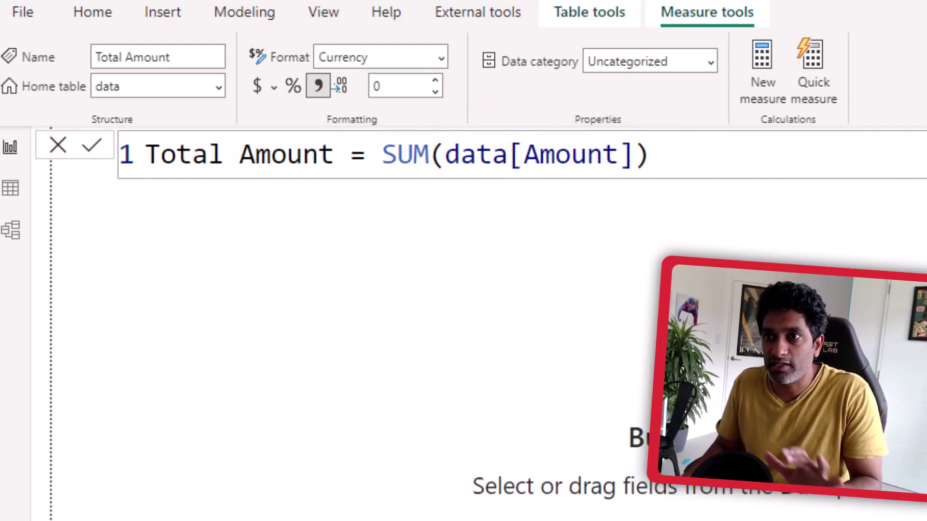
# Place an enlarged column chart at the page's top-left showing Total Amount by Country
pyautogui.click(576, 333)
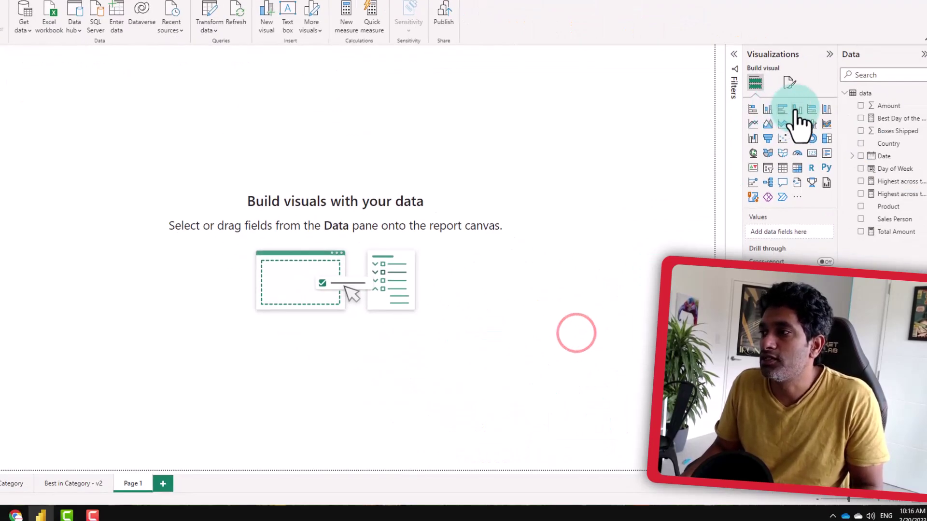
pyautogui.click(797, 109)
pyautogui.moveTo(46, 68); pyautogui.dragTo(396, 116)
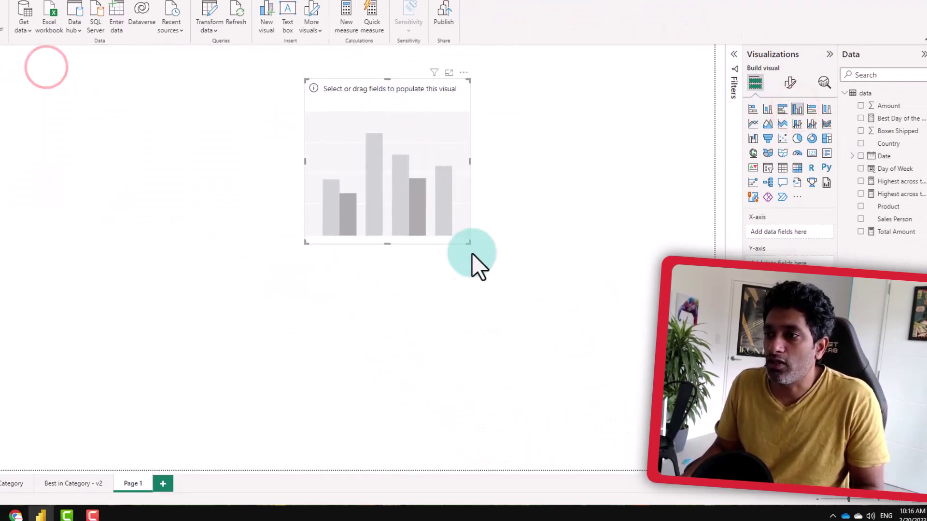
pyautogui.moveTo(469, 244); pyautogui.dragTo(621, 425)
pyautogui.moveTo(495, 139); pyautogui.dragTo(295, 114)
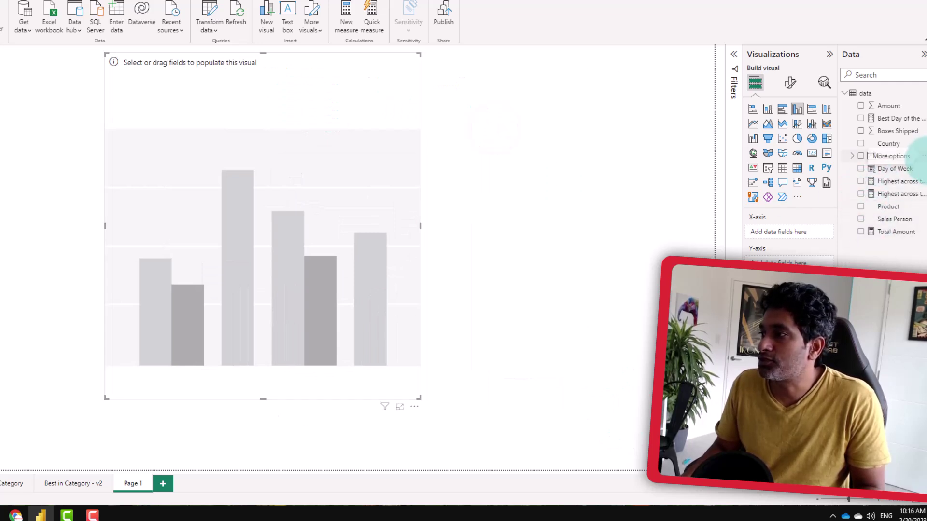
pyautogui.moveTo(888, 144); pyautogui.dragTo(801, 231)
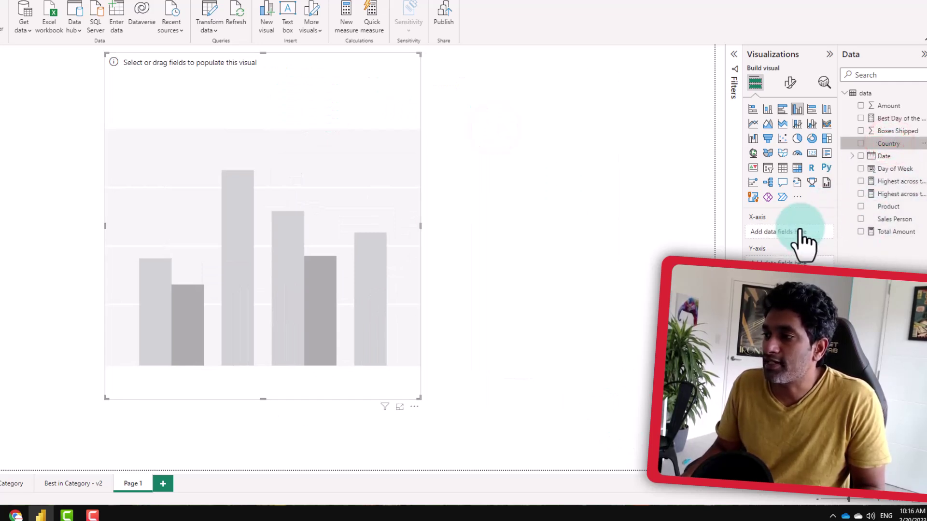
pyautogui.click(900, 231)
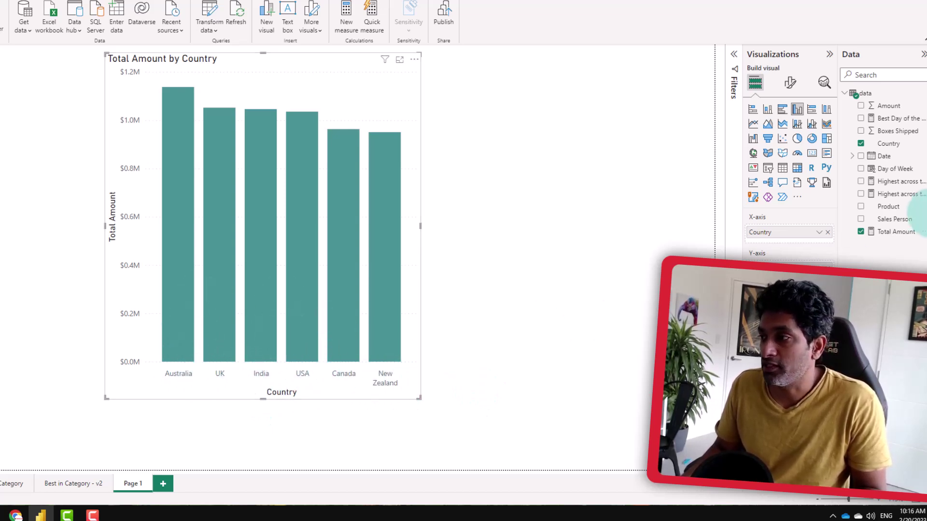
# Move Country to Small multiples, put Day of Week on the X-axis, and widen the chart
pyautogui.moveTo(784, 228); pyautogui.dragTo(786, 338)
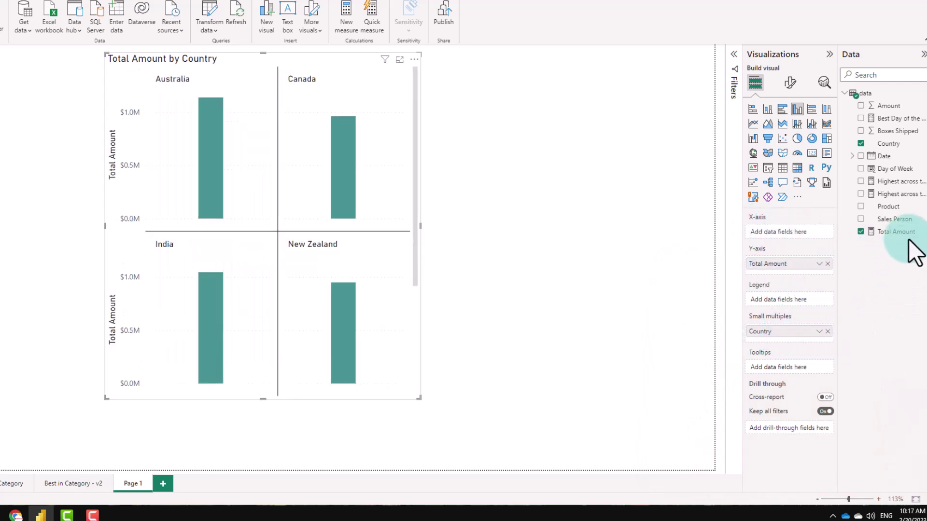
pyautogui.moveTo(899, 167); pyautogui.dragTo(807, 241)
pyautogui.moveTo(420, 223); pyautogui.dragTo(742, 249)
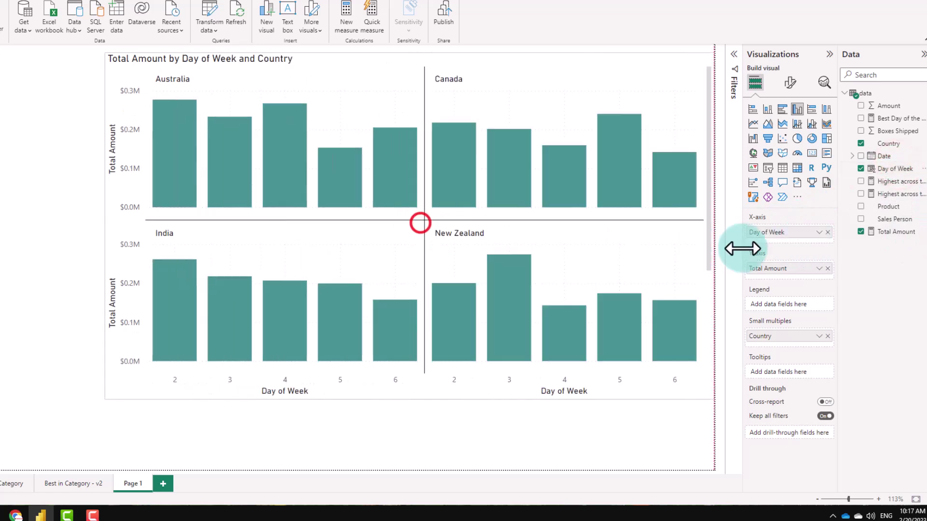
pyautogui.moveTo(516, 65); pyautogui.dragTo(448, 76)
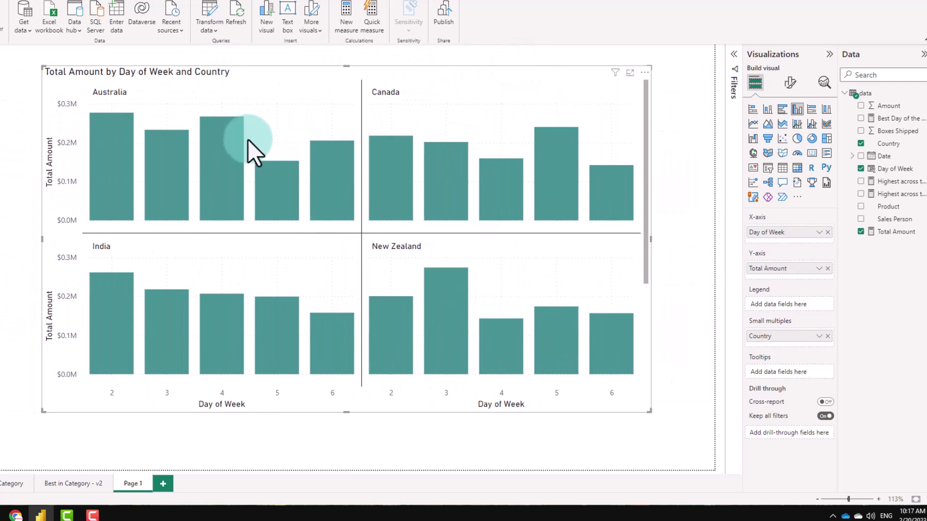
# Set the small multiples layout to 3 columns, giving a 2x3 country grid
pyautogui.click(790, 83)
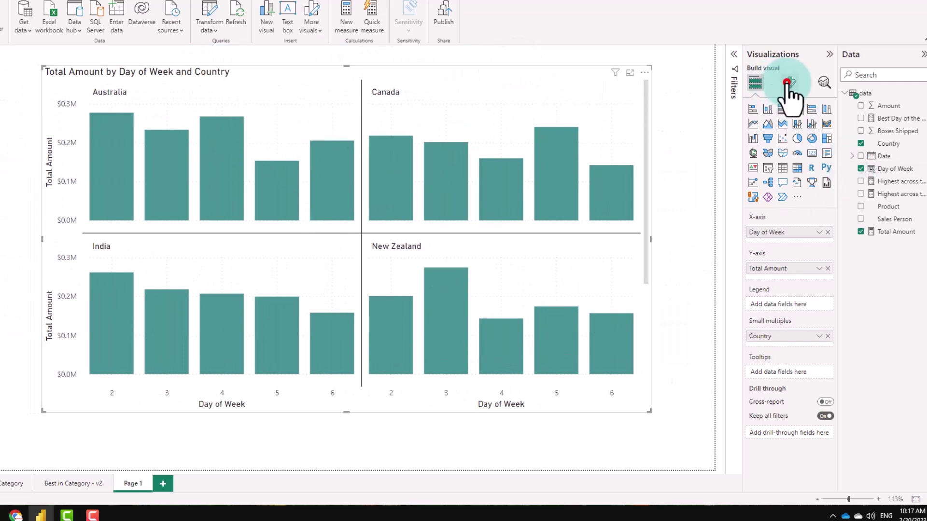
pyautogui.click(768, 220)
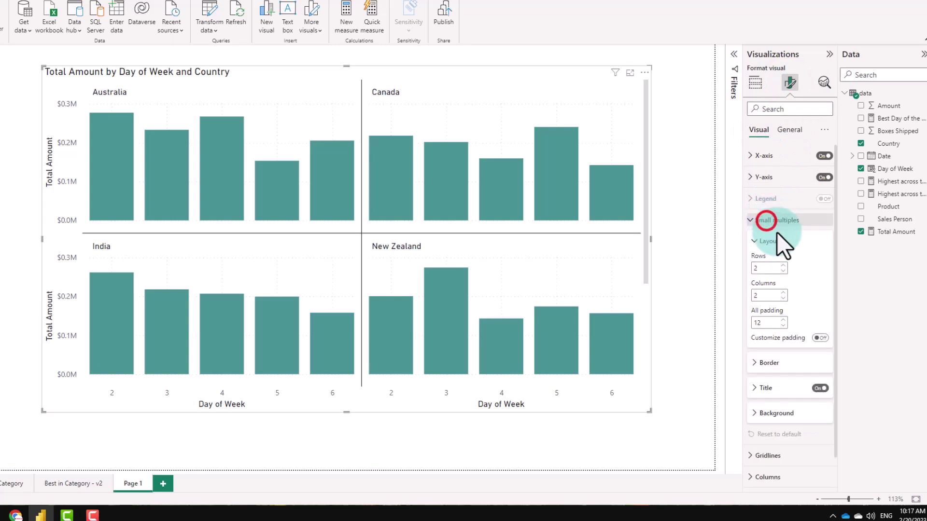
pyautogui.click(783, 293)
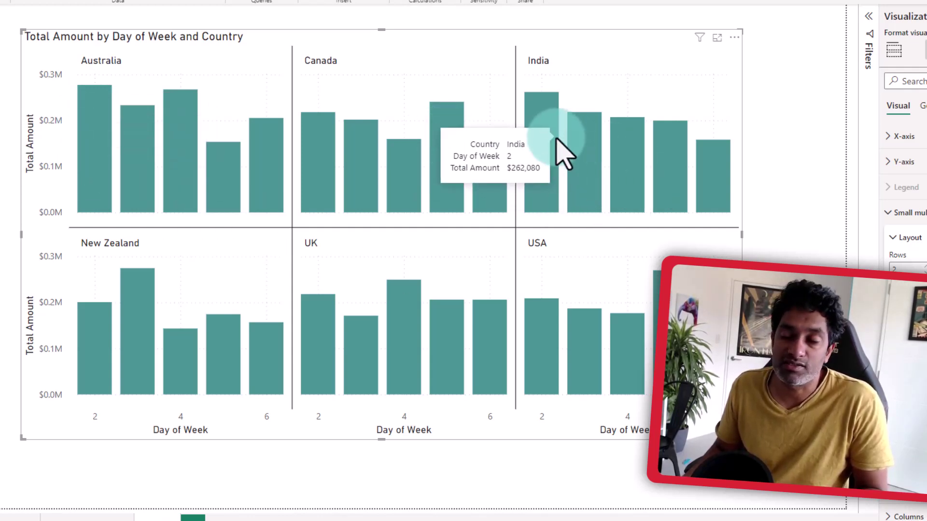
pyautogui.click(673, 36)
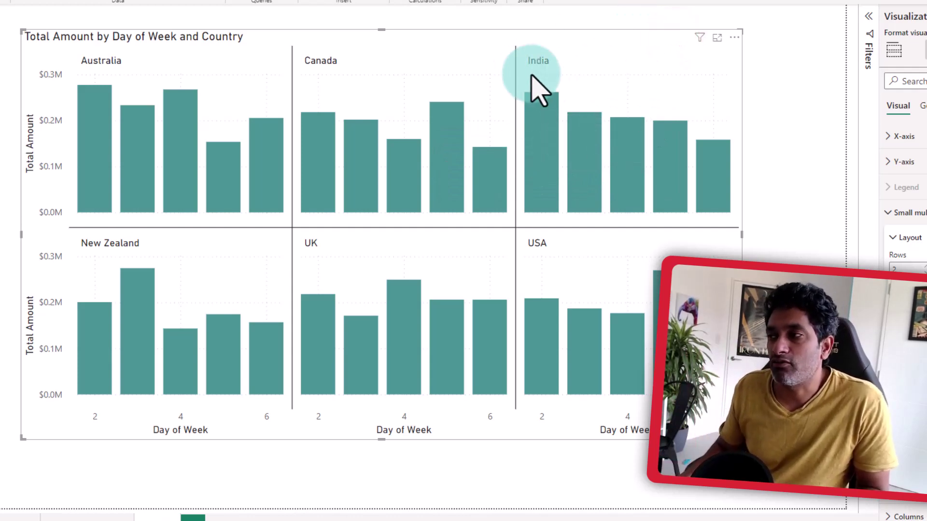
pyautogui.click(894, 50)
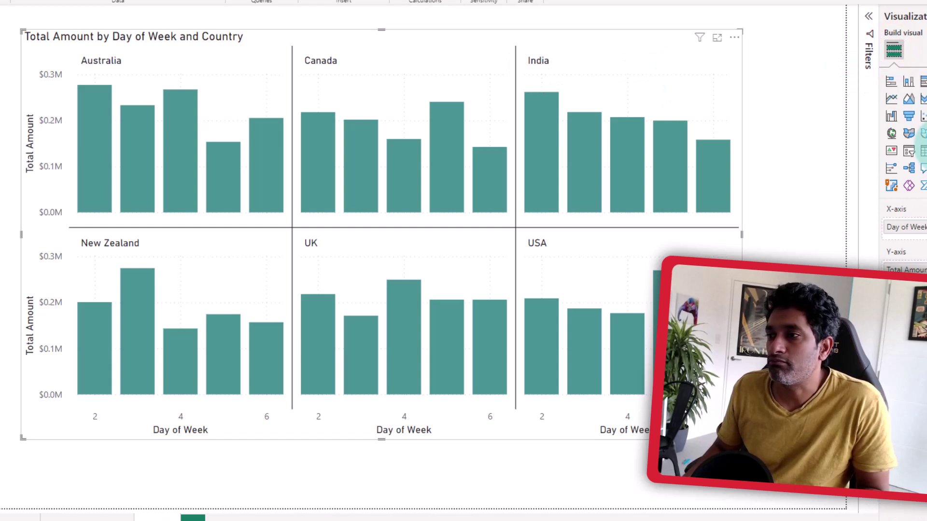
# Switch the visual to a matrix of Total Amount by Day of Week and Country, then deselect it
pyautogui.click(923, 147)
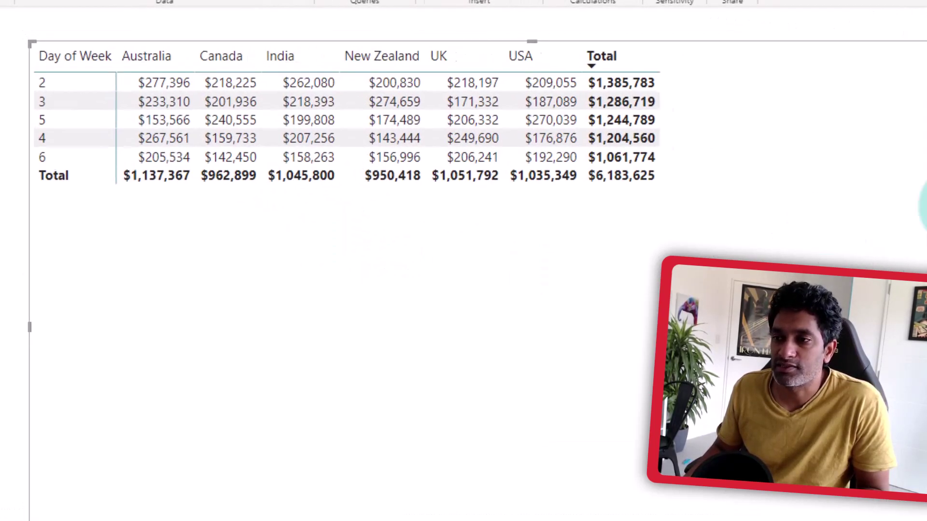
pyautogui.click(171, 97)
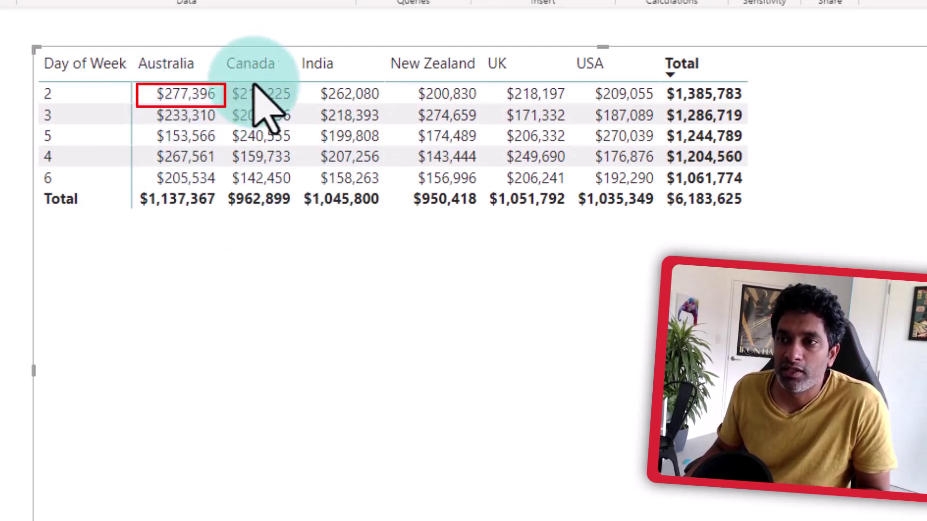
pyautogui.moveTo(257, 140)
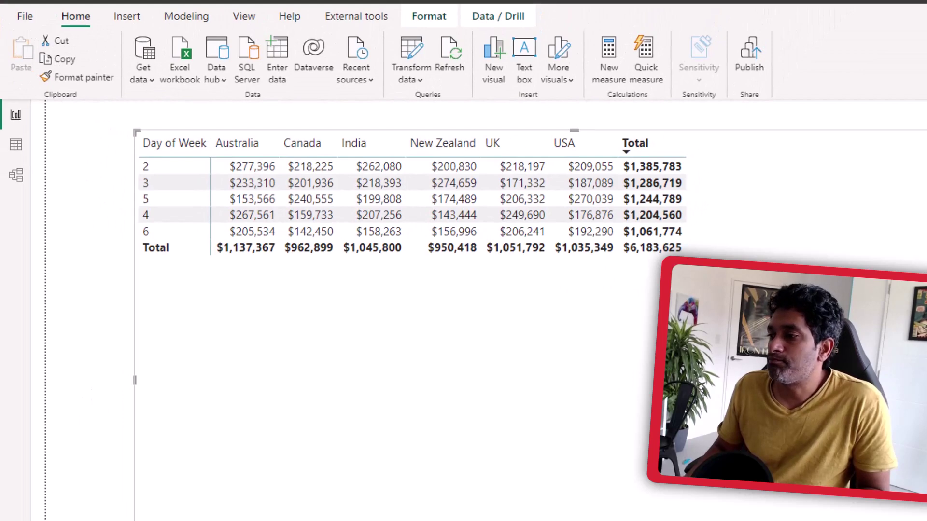
pyautogui.press('Escape')
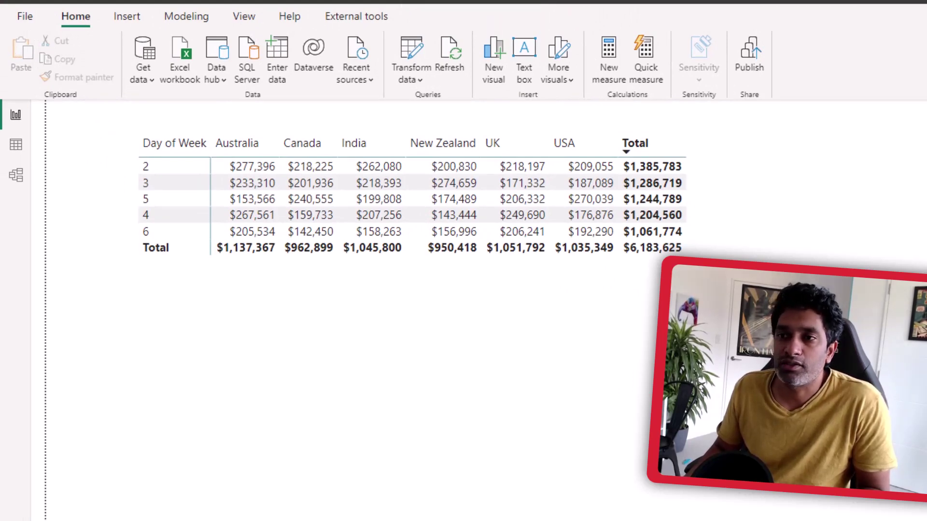
# Start a new measure 'Highest Across the Week v2 =' with a second line for its formula
pyautogui.click(609, 60)
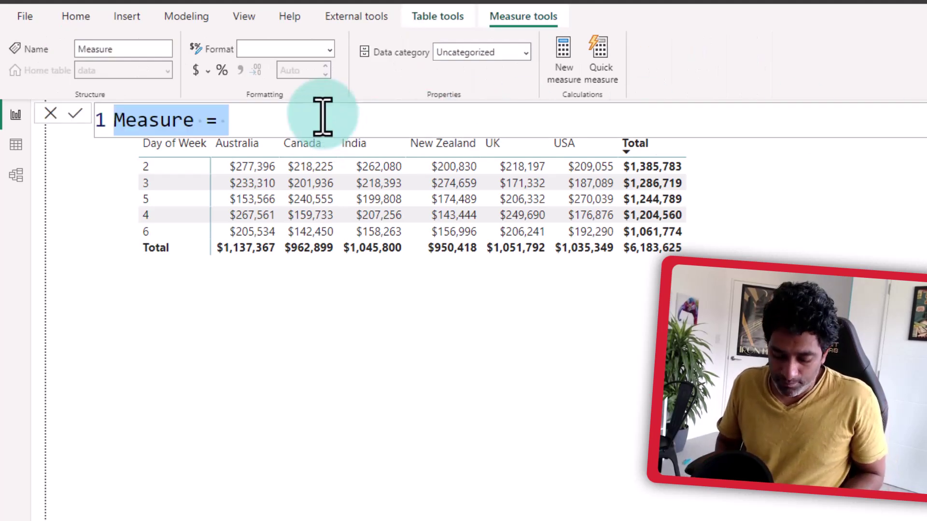
pyautogui.write('Highest Across th')
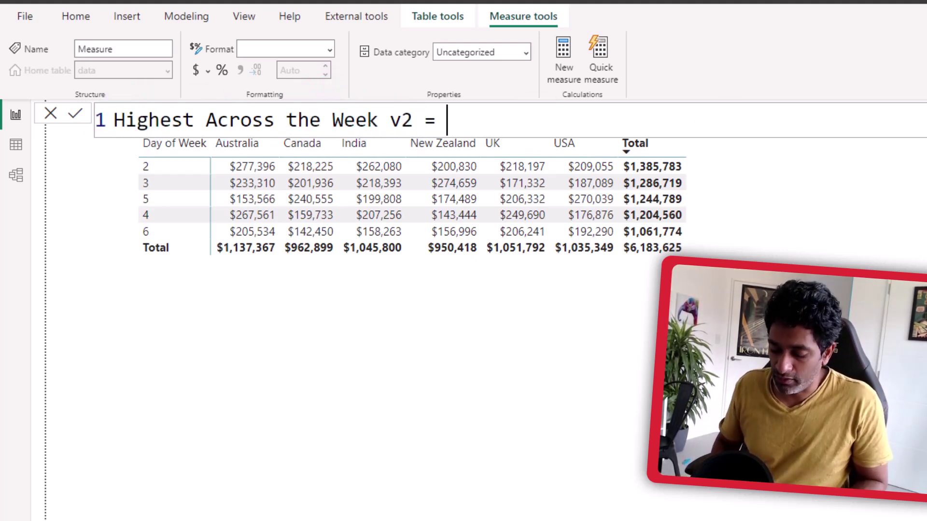
pyautogui.hotkey('shift', 'Return')
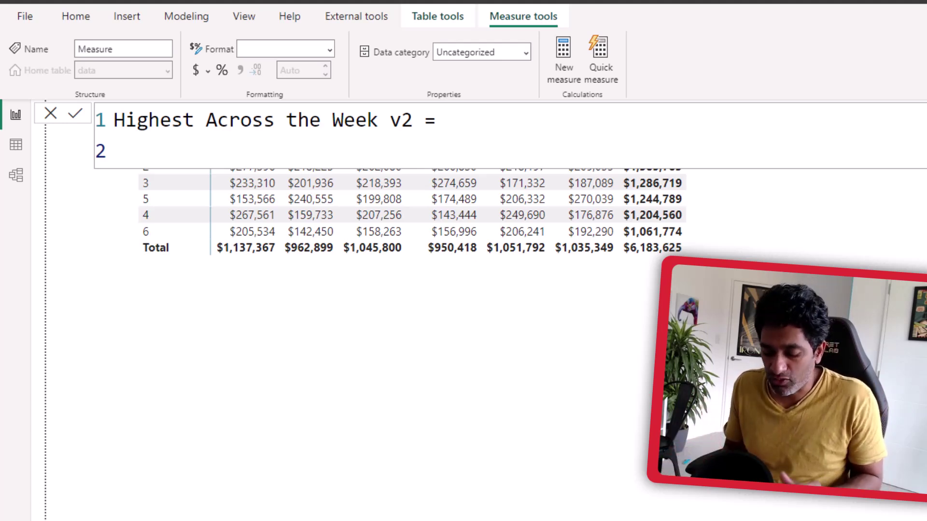
# Write the formula's first part: MAXX(ALLSELECTED(data[Day of Week])
pyautogui.write('m')
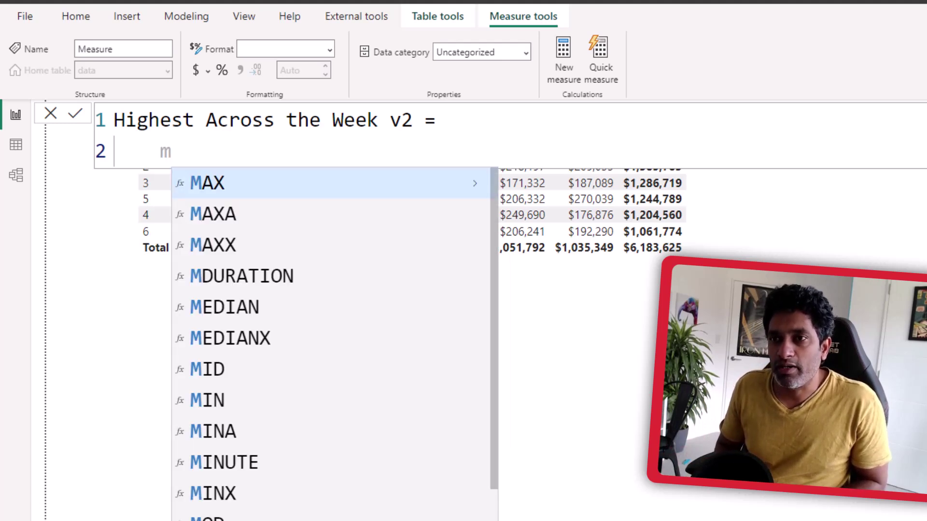
pyautogui.write('axx')
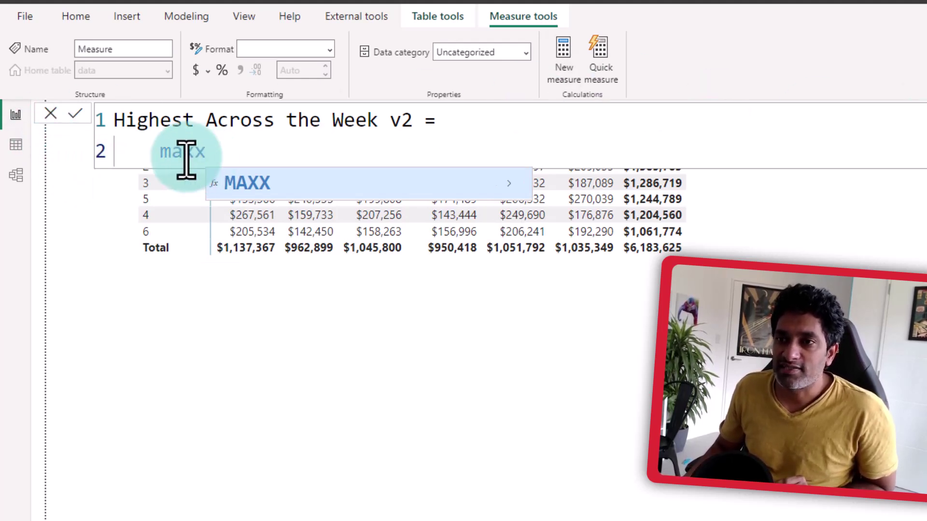
pyautogui.click(197, 151)
pyautogui.moveTo(206, 151); pyautogui.dragTo(193, 152)
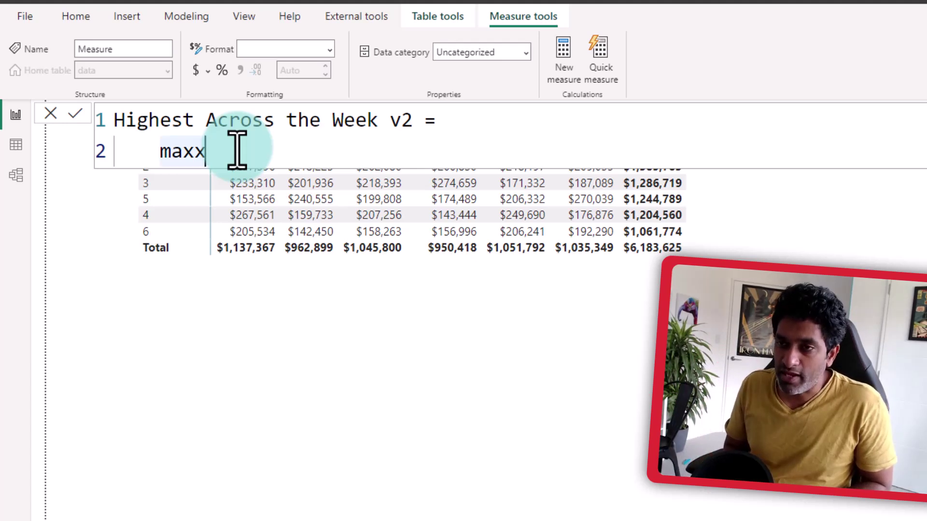
pyautogui.write('(')
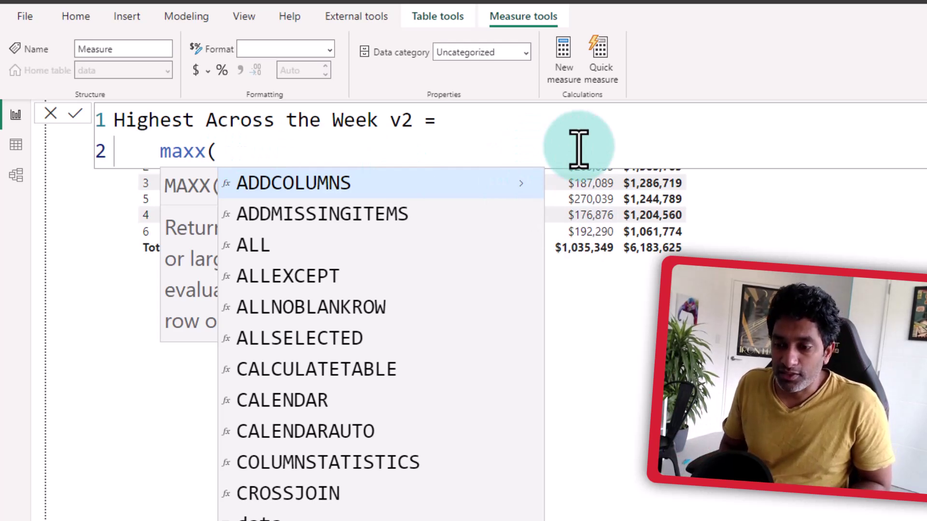
pyautogui.write('se')
pyautogui.press('BackSpace')
pyautogui.press('BackSpace')
pyautogui.write('a')
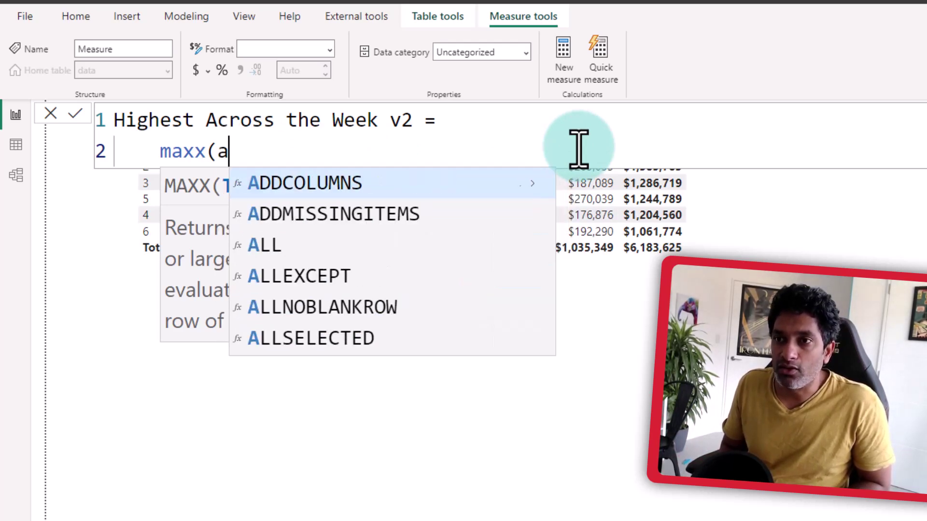
pyautogui.write('llsel')
pyautogui.press('Tab')
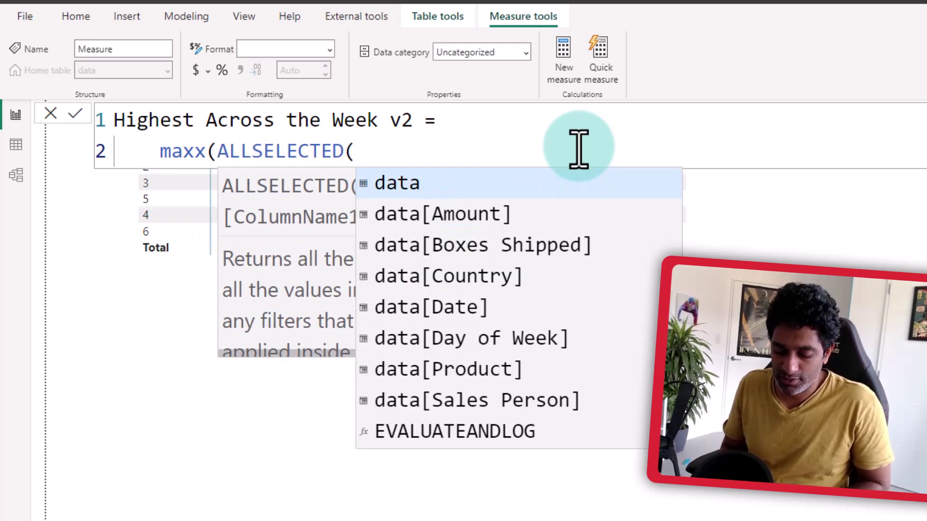
pyautogui.write('day')
pyautogui.press('Tab')
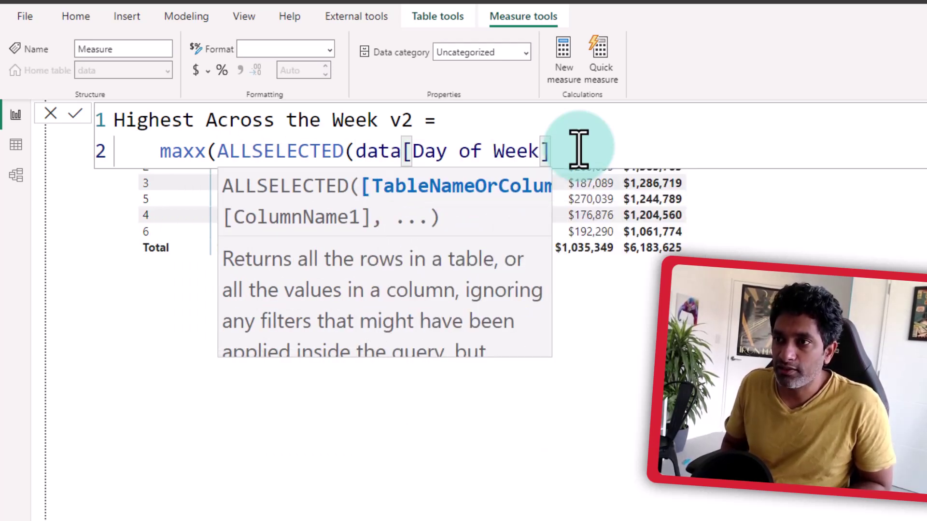
pyautogui.write(')')
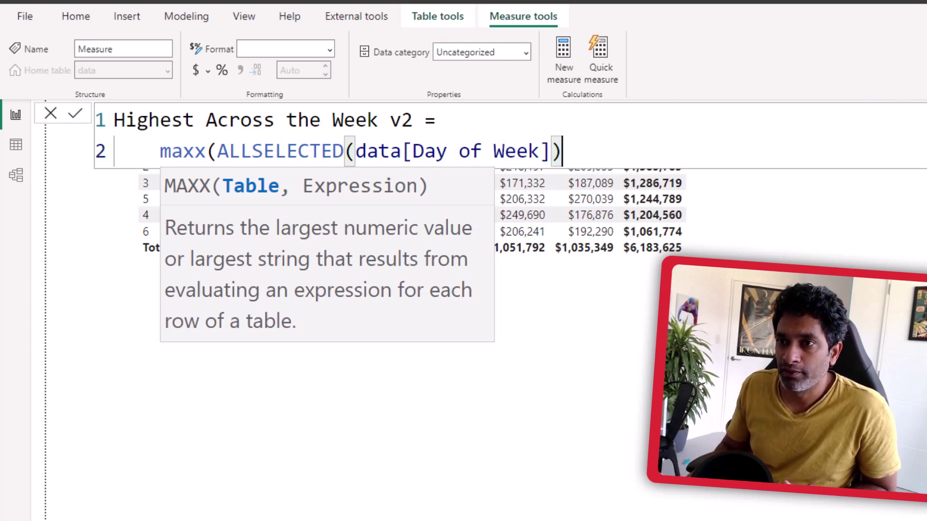
# Finish the formula with [Total Amount] as MAXX's expression and commit the measure
pyautogui.write(', ')
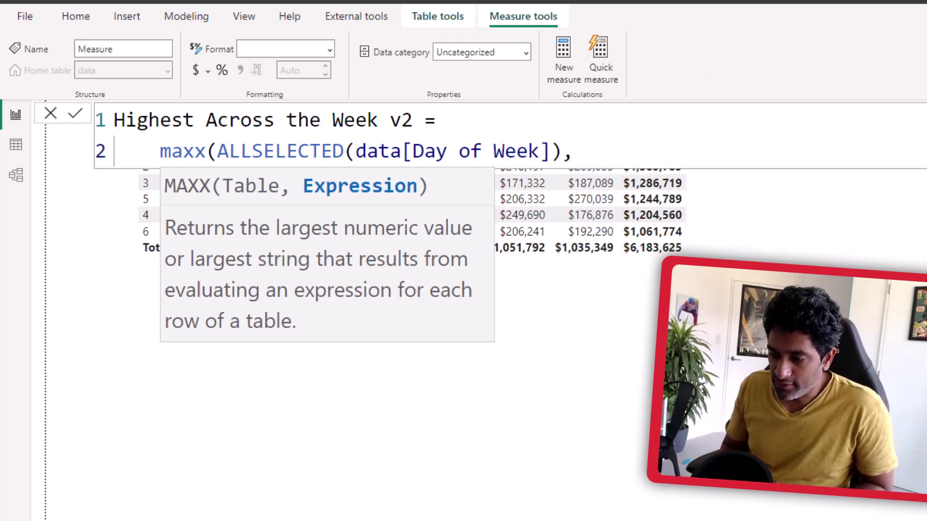
pyautogui.write('[to')
pyautogui.press('Tab')
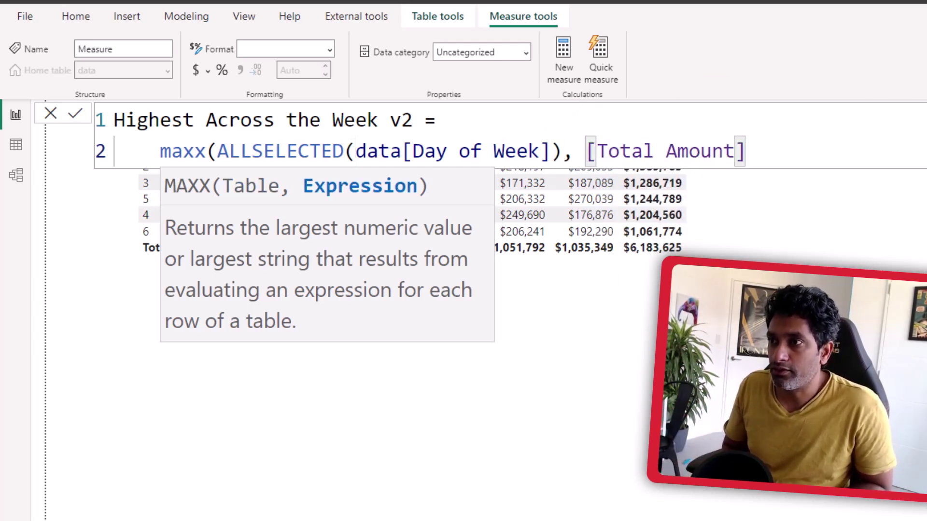
pyautogui.write(')')
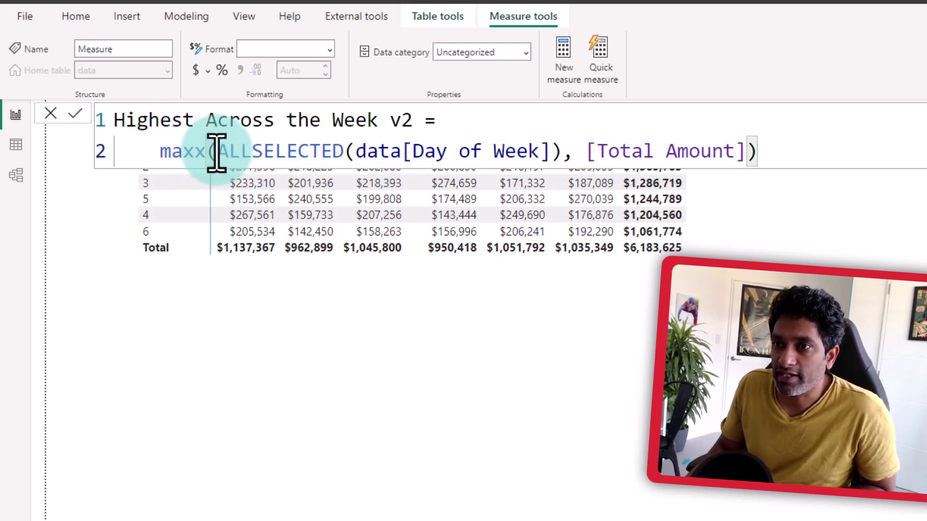
pyautogui.moveTo(217, 152); pyautogui.dragTo(747, 151)
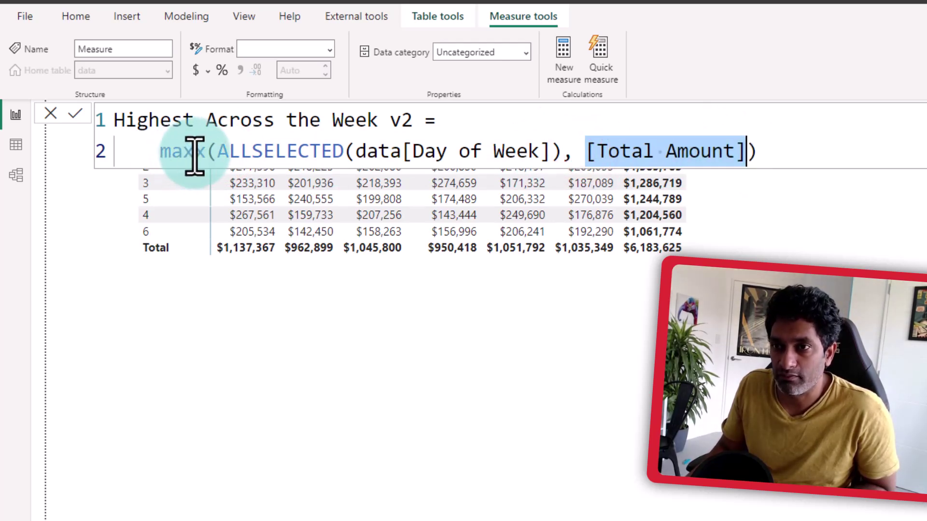
pyautogui.moveTo(194, 153); pyautogui.dragTo(155, 154)
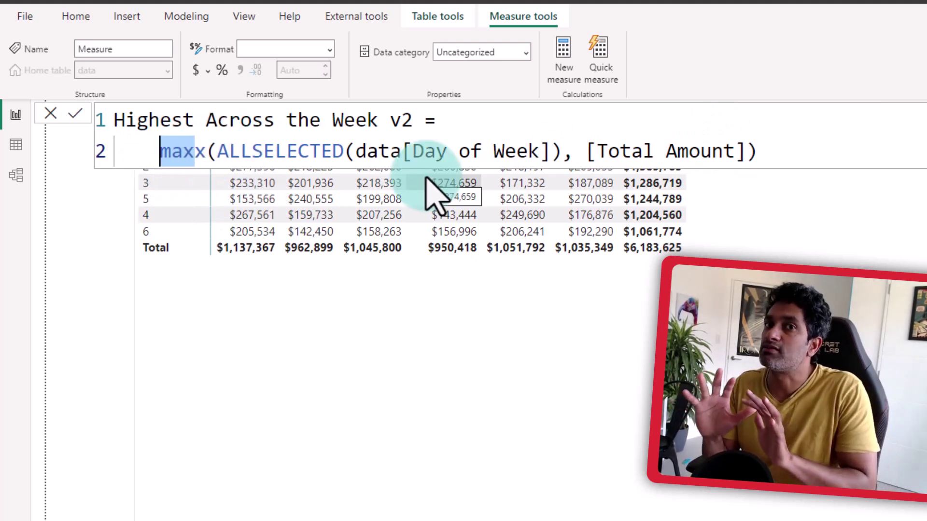
pyautogui.click(771, 154)
pyautogui.click(75, 114)
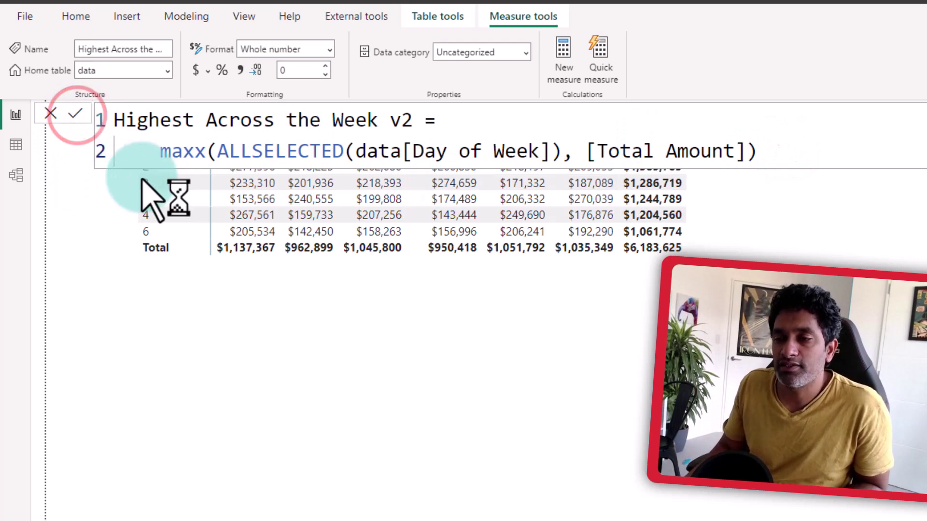
# Format Highest Across the Week v2 as Currency and review each country's repeated top-weekday value
pyautogui.click(194, 71)
pyautogui.click(514, 319)
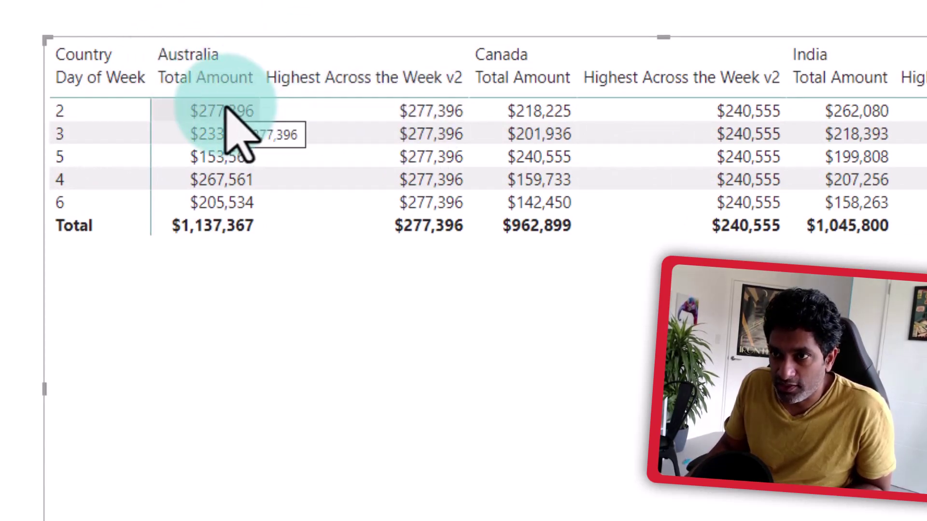
pyautogui.moveTo(226, 107); pyautogui.dragTo(228, 207)
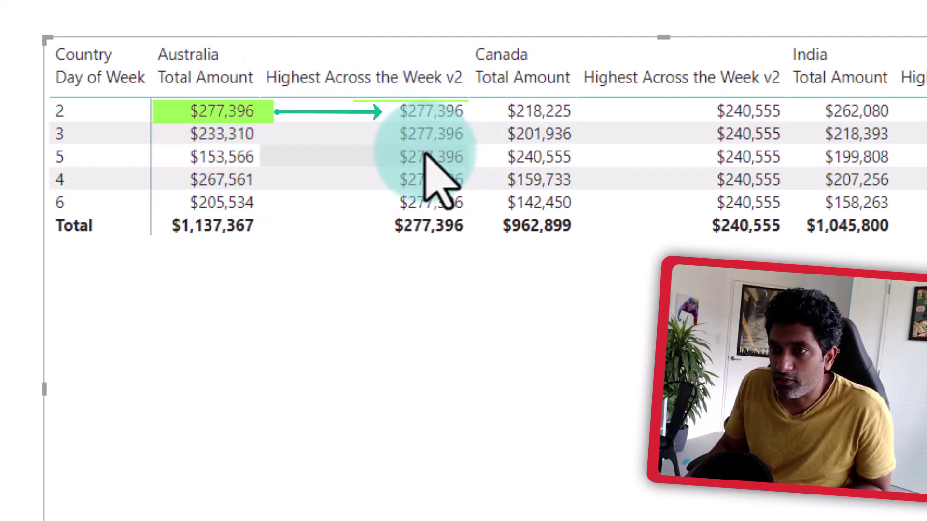
pyautogui.moveTo(424, 154)
pyautogui.mouseDown()
pyautogui.moveTo(422, 196)
pyautogui.moveTo(428, 114)
pyautogui.moveTo(428, 151)
pyautogui.mouseUp()
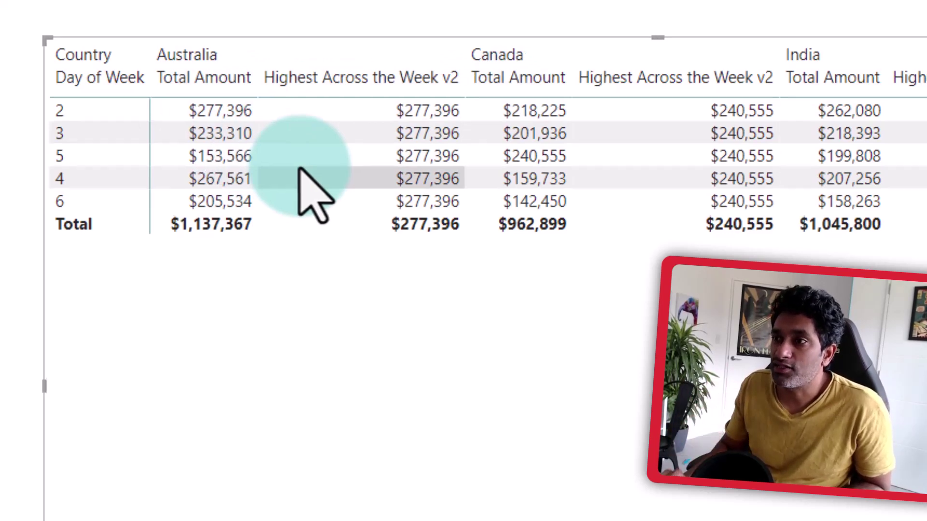
pyautogui.click(763, 460)
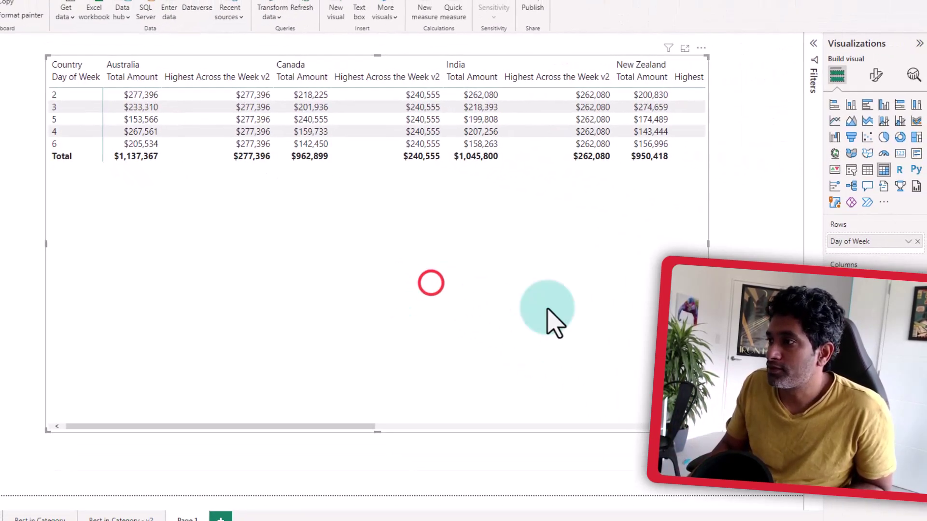
# Make the table a clustered column chart split by Country, without Highest Across the Week v2
pyautogui.click(885, 107)
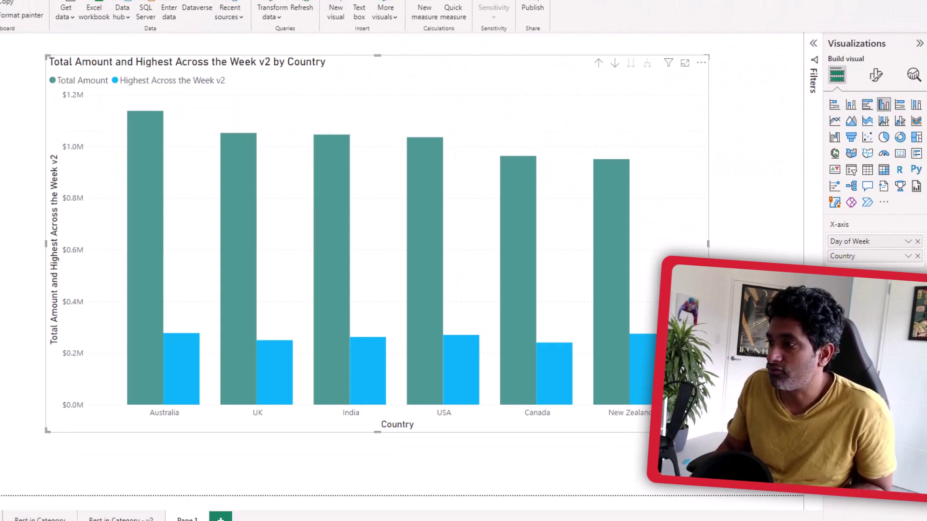
pyautogui.moveTo(873, 256); pyautogui.dragTo(864, 338)
pyautogui.click(100, 220)
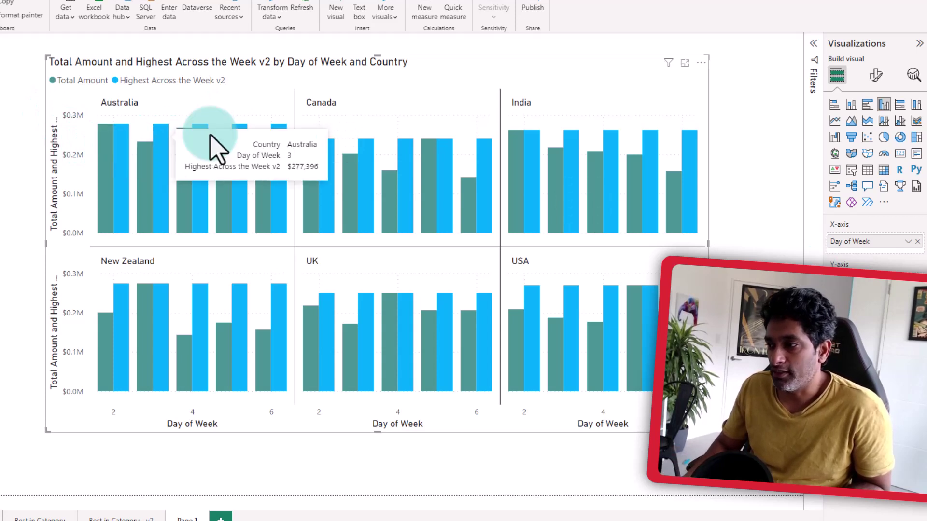
pyautogui.hotkey('ctrl', 'z')
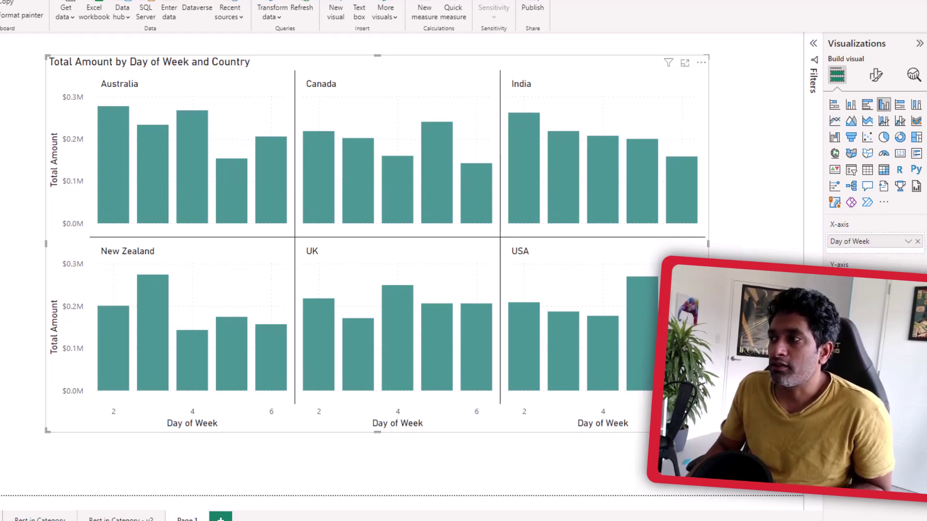
# Start the 'Highest across the week - color v2' measure with IF([Total Amount]=[Highest Across the Week v2], ...)
pyautogui.click(424, 11)
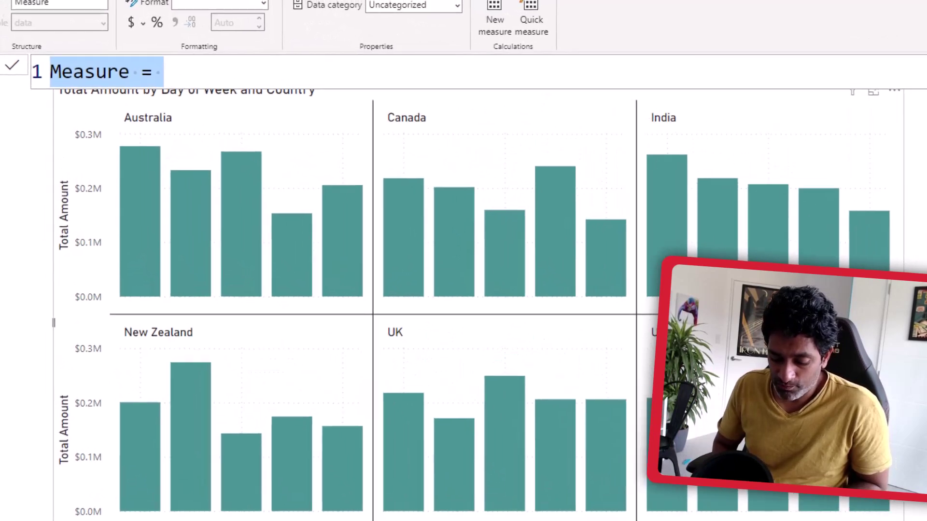
pyautogui.write('High')
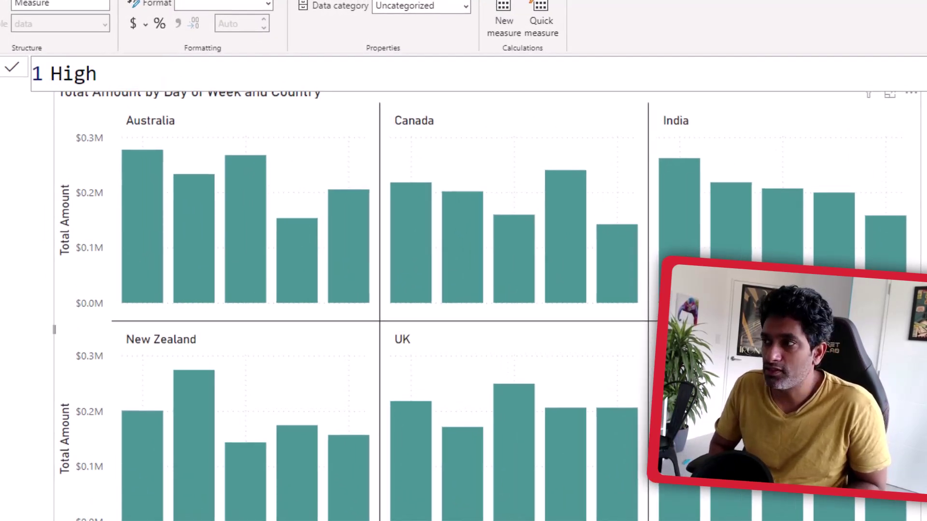
pyautogui.write('est acro')
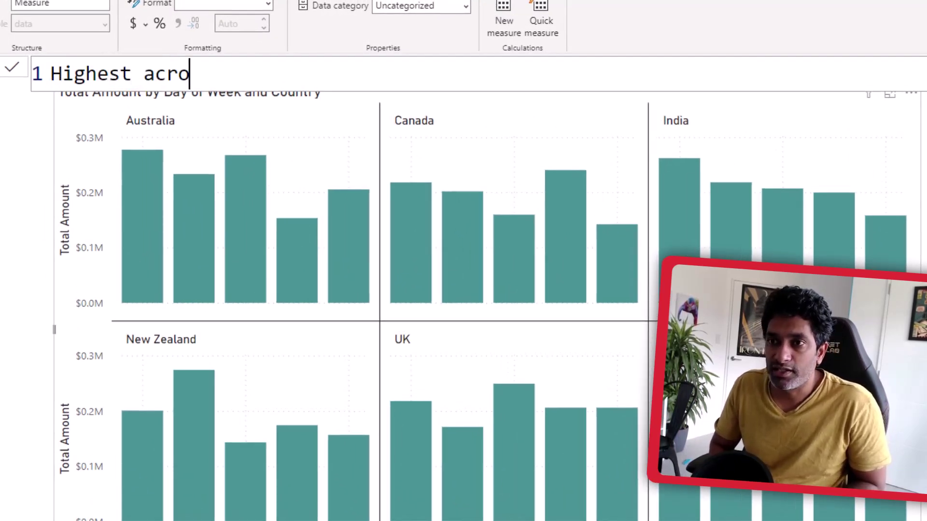
pyautogui.write('ss the week - col')
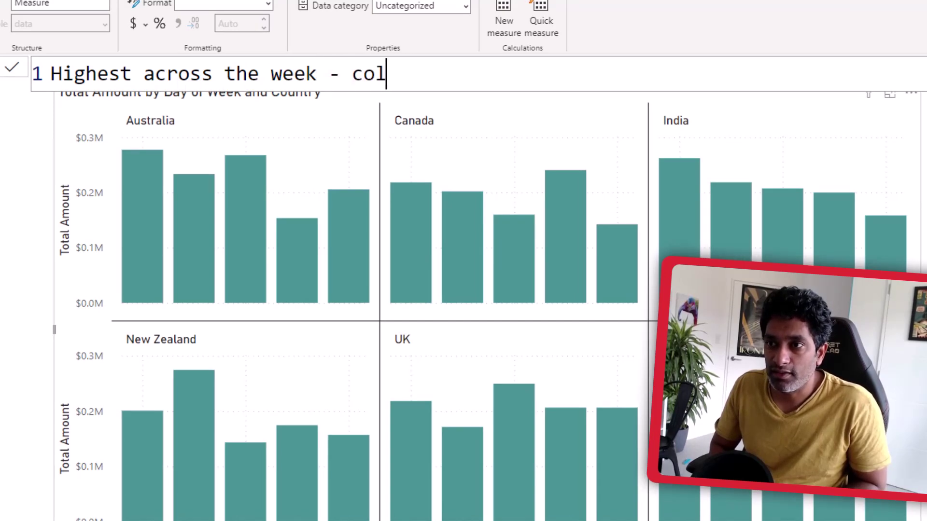
pyautogui.write('or v2 =')
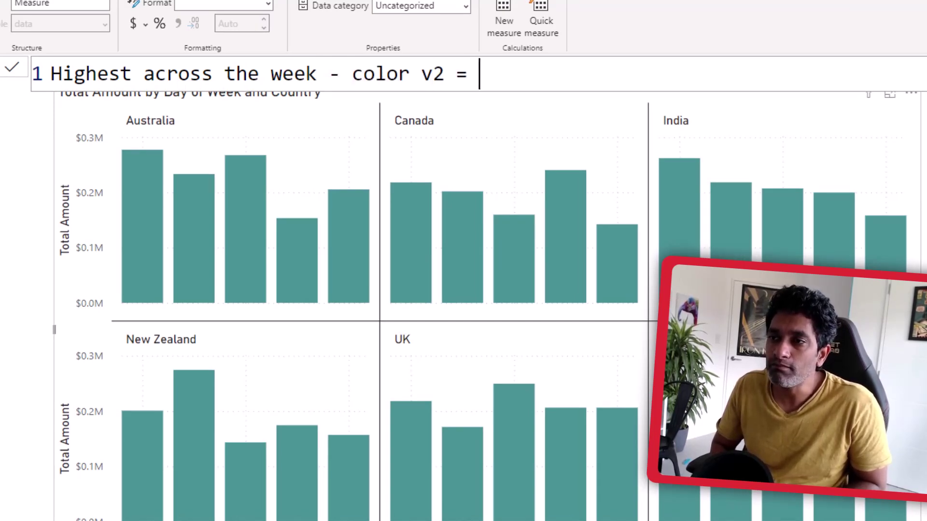
pyautogui.hotkey('shift', 'Return')
pyautogui.press('Tab')
pyautogui.write('if([t')
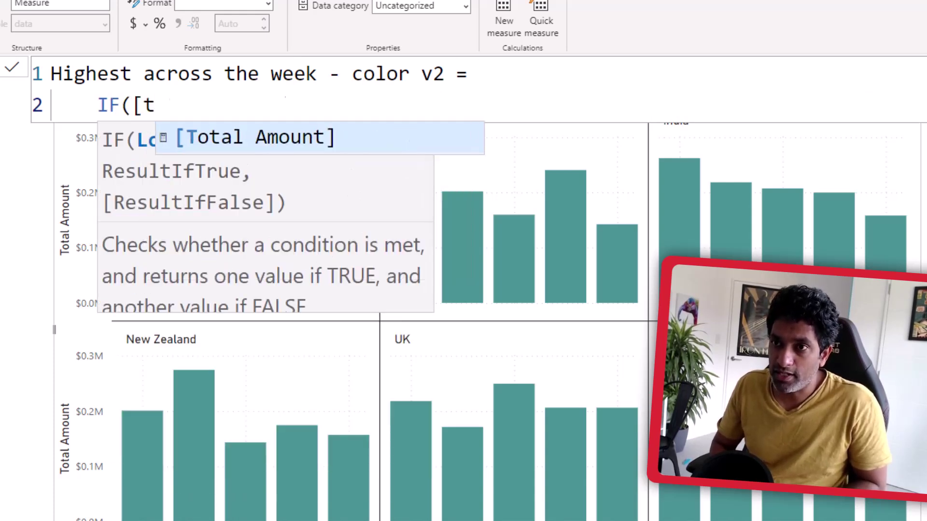
pyautogui.press('Tab')
pyautogui.write('=[hi')
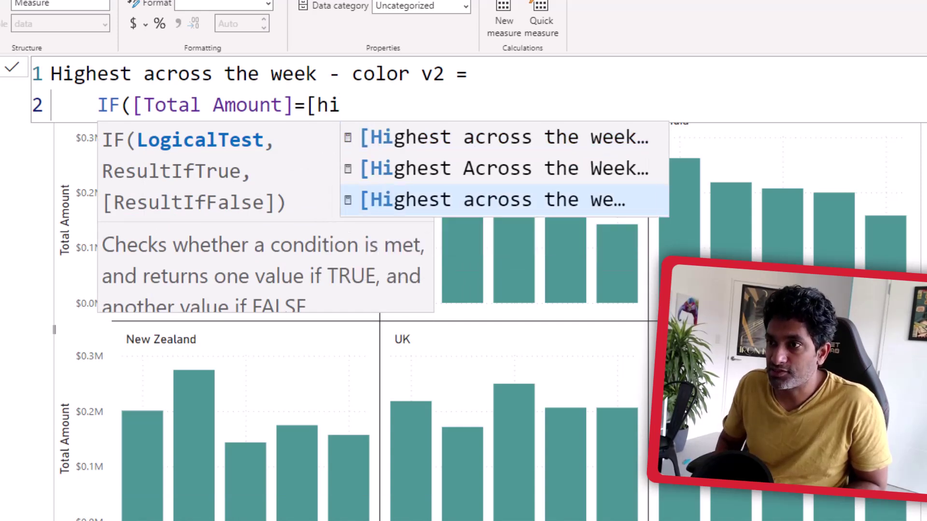
pyautogui.press('Up')
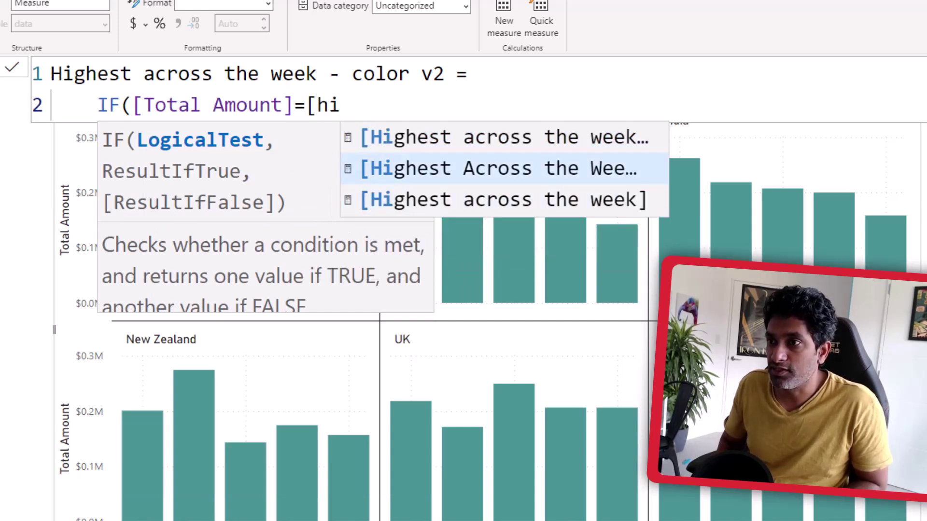
pyautogui.press('Tab')
pyautogui.write(',')
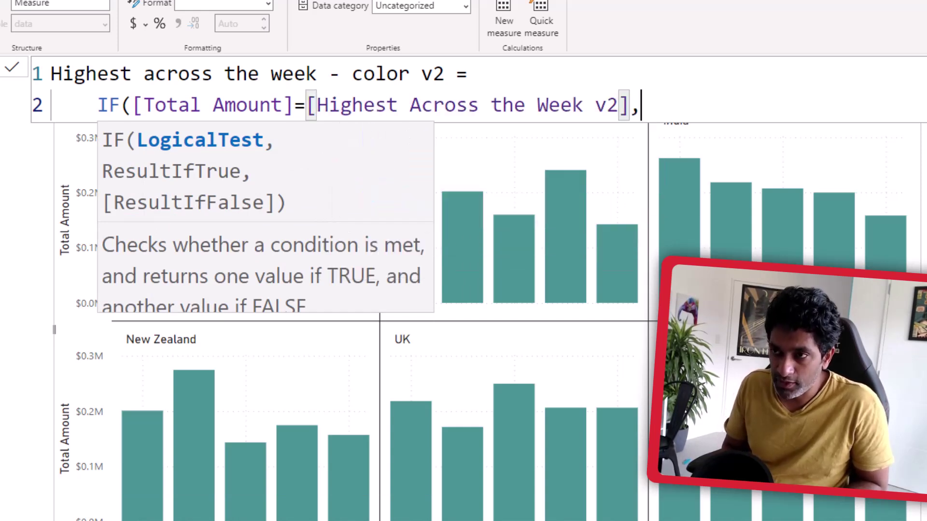
pyautogui.write(' "#c82222",')
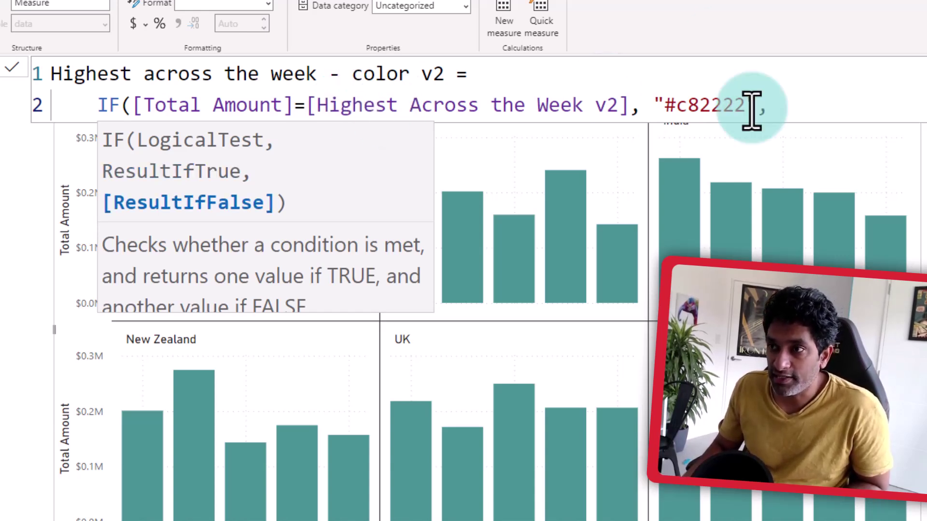
# Make the measure return "#c82222" for the top weekday, otherwise "#c8222233"
pyautogui.moveTo(664, 105); pyautogui.dragTo(760, 107)
pyautogui.click(772, 105)
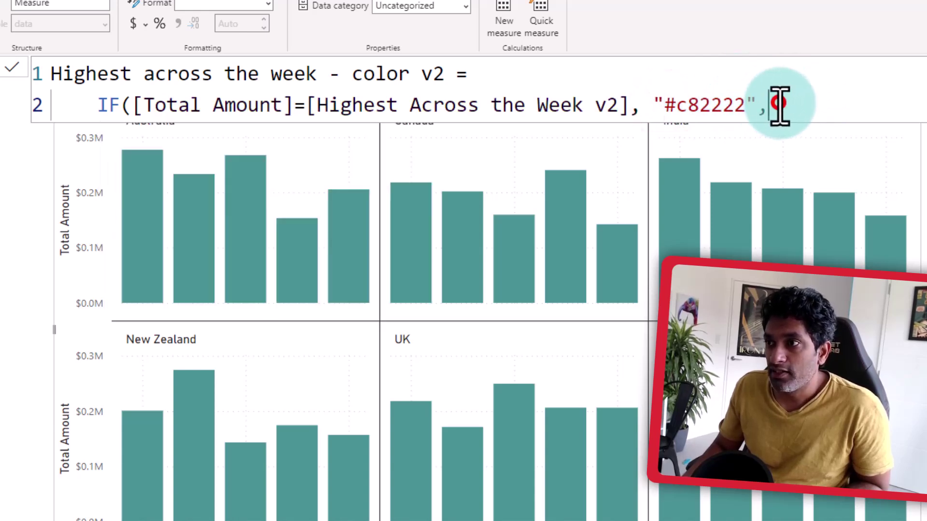
pyautogui.write(',')
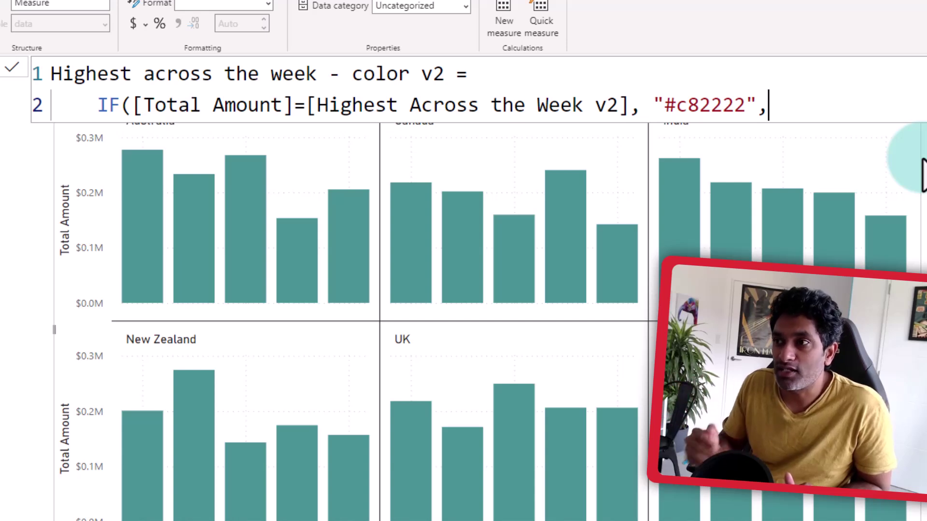
pyautogui.moveTo(653, 104); pyautogui.dragTo(751, 106)
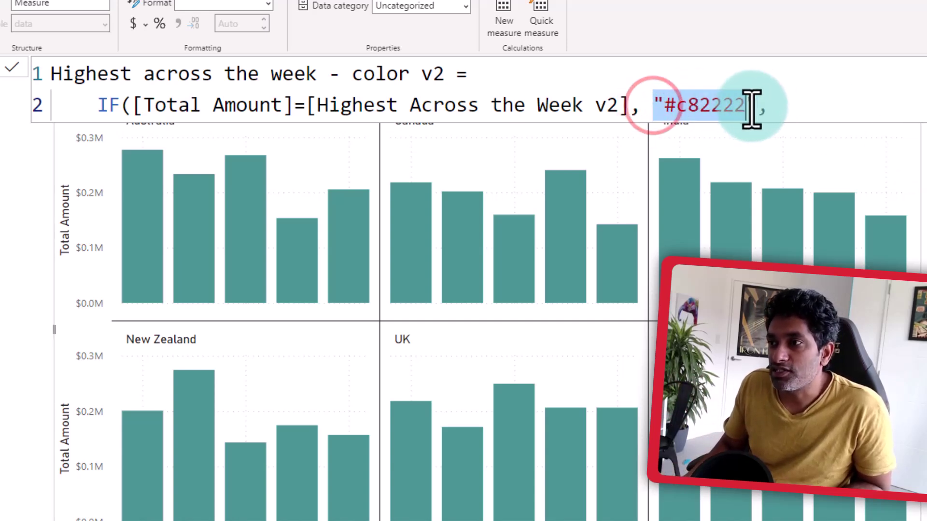
pyautogui.hotkey('ctrl', 'c')
pyautogui.click(791, 107)
pyautogui.hotkey('ctrl', 'v')
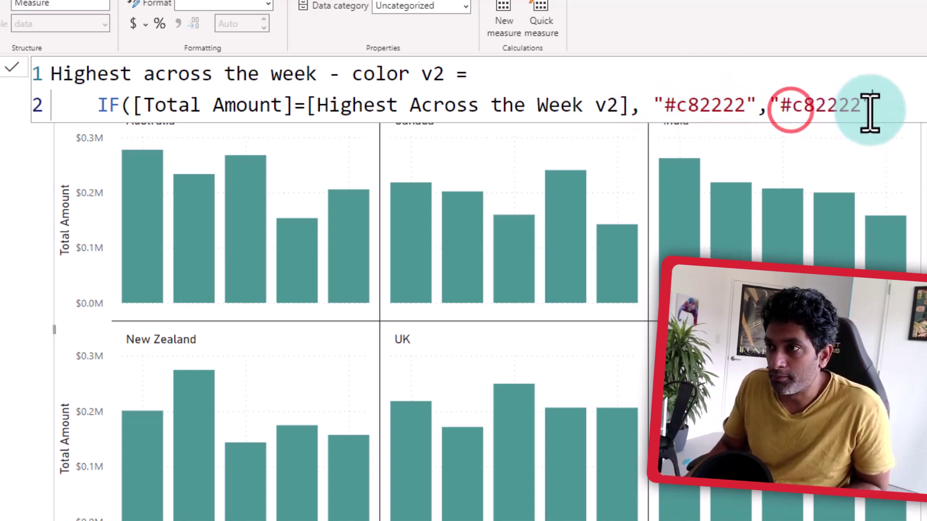
pyautogui.click(860, 106)
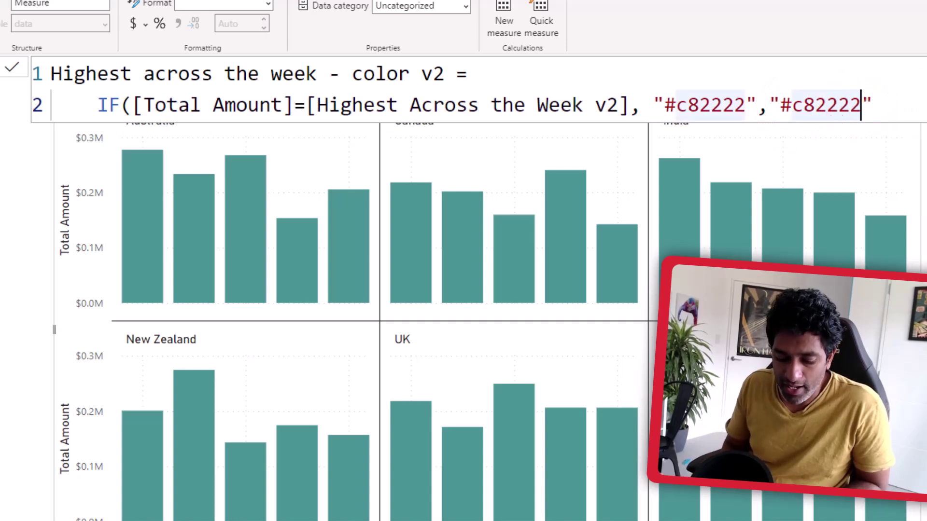
pyautogui.write('33')
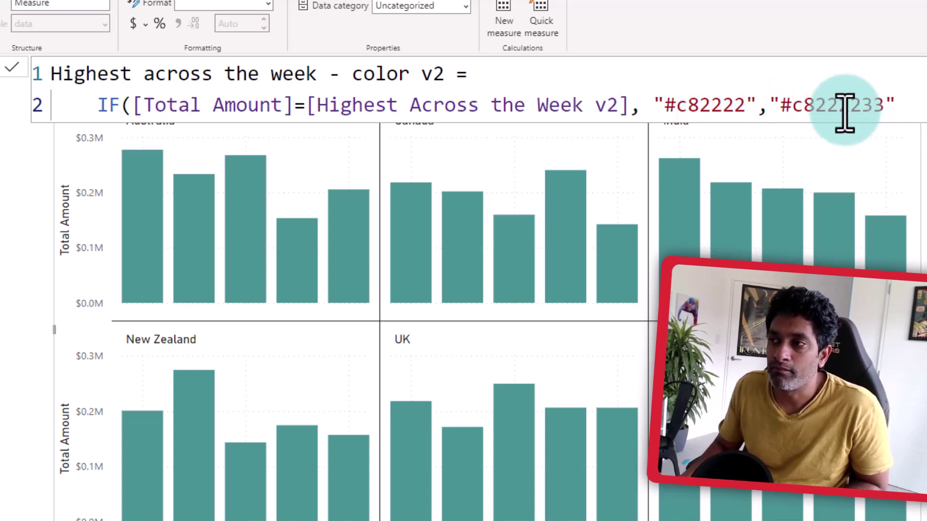
pyautogui.moveTo(885, 108); pyautogui.dragTo(864, 117)
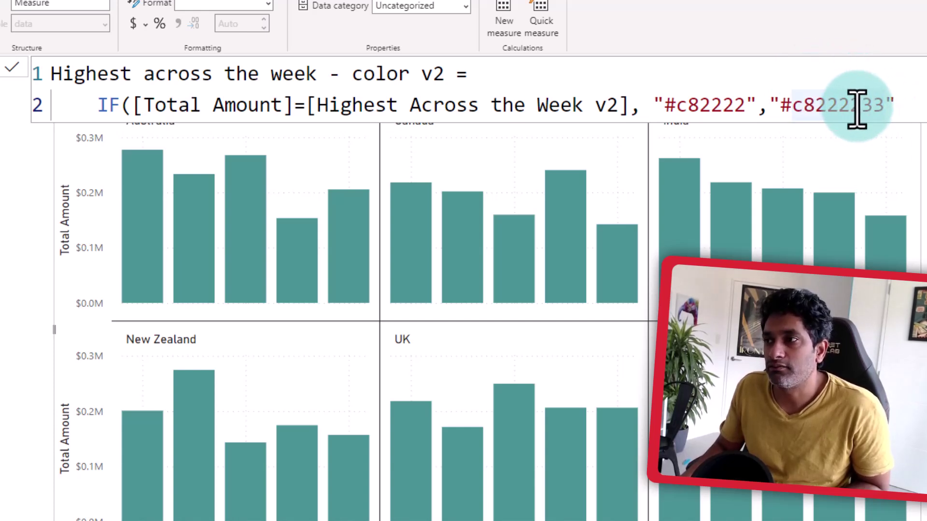
pyautogui.moveTo(865, 104); pyautogui.dragTo(887, 106)
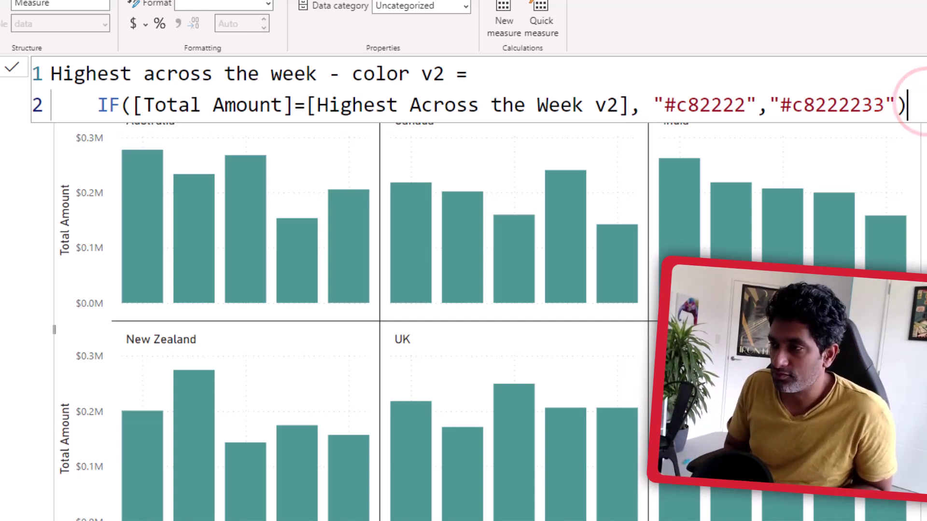
# Commit the new color v2 measure
pyautogui.click(11, 70)
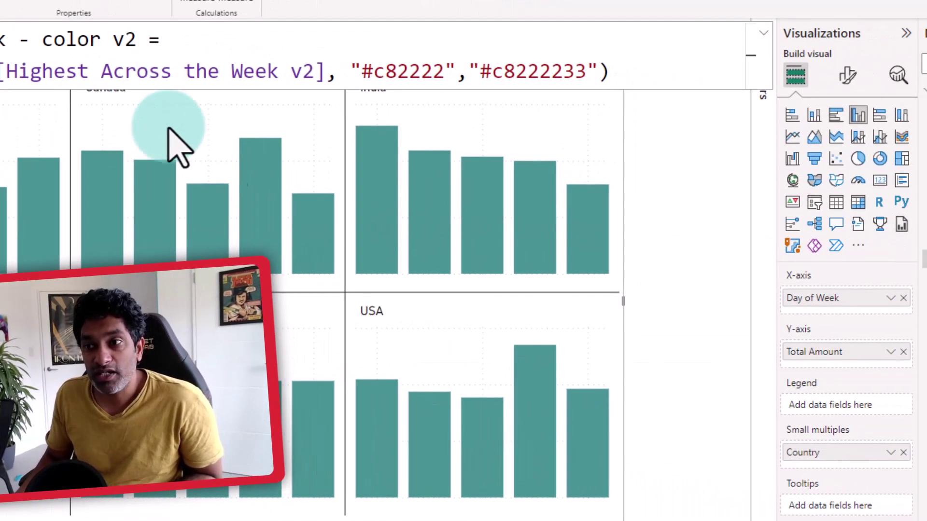
pyautogui.click(572, 114)
pyautogui.click(667, 193)
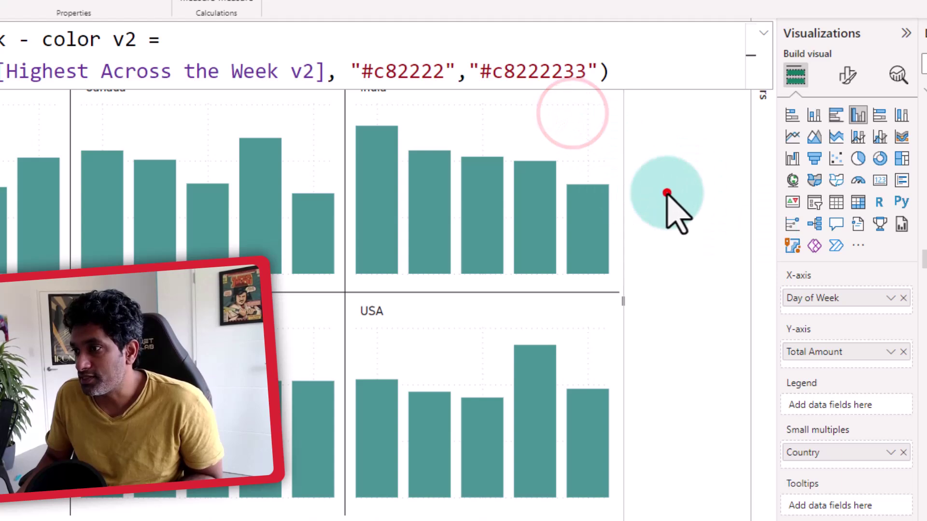
# Colour the chart's columns by field value using the Highest across the week - color v2 measure
pyautogui.click(502, 71)
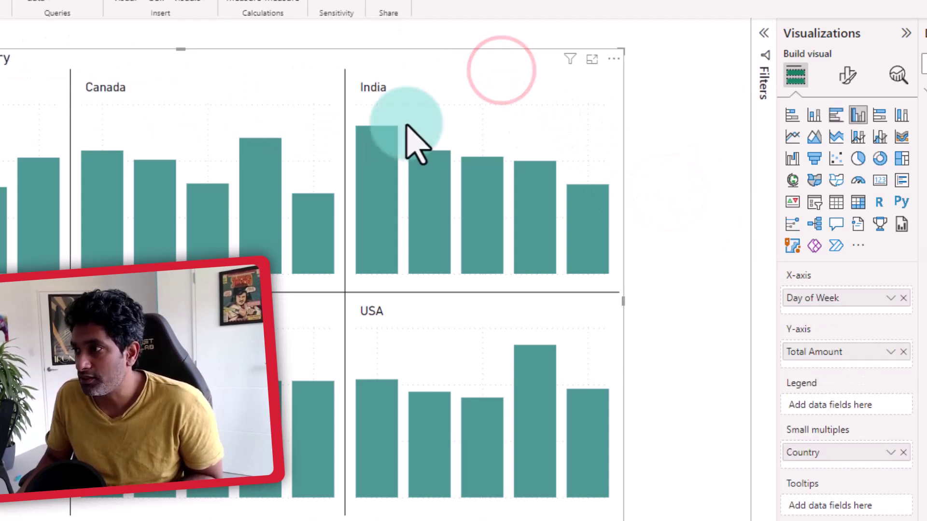
pyautogui.click(848, 75)
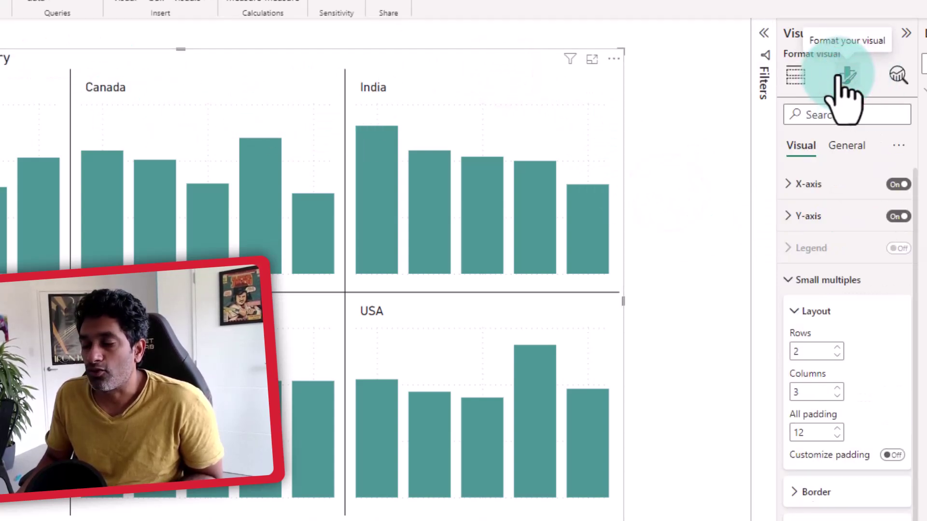
pyautogui.click(826, 279)
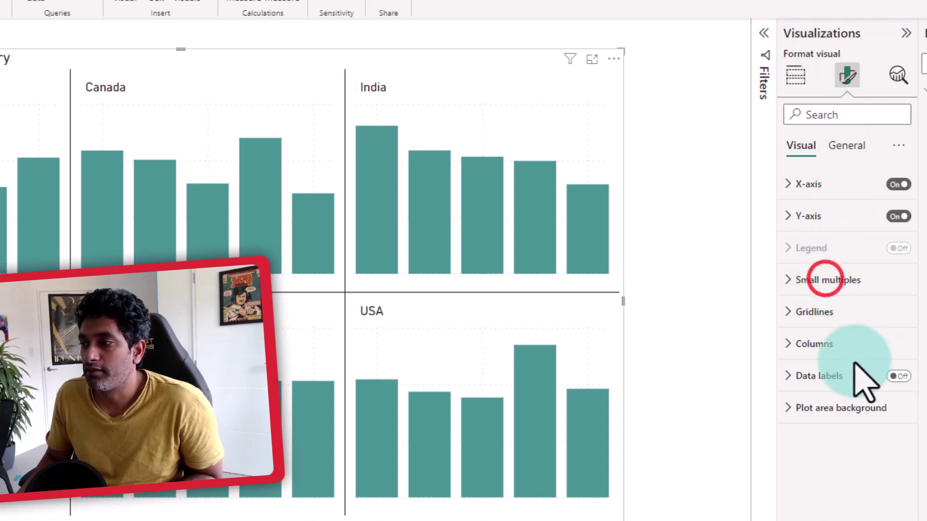
pyautogui.click(829, 344)
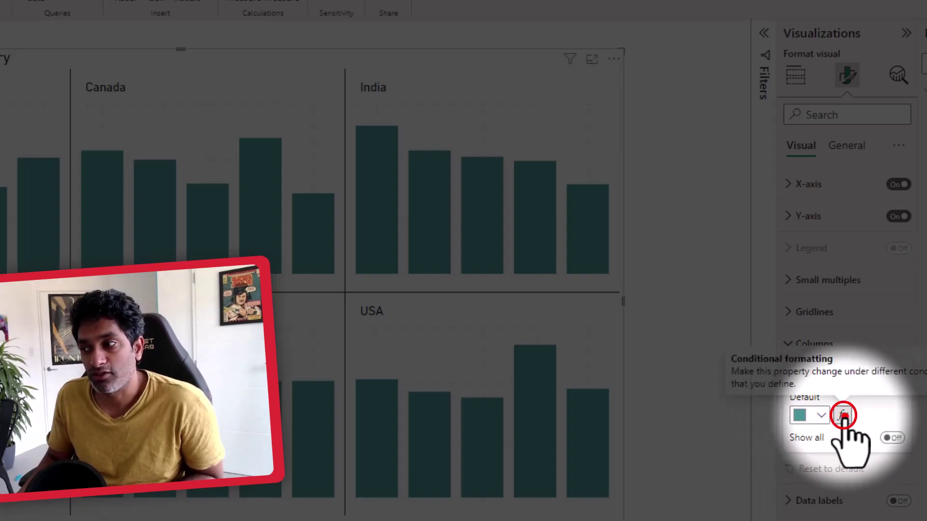
pyautogui.click(843, 416)
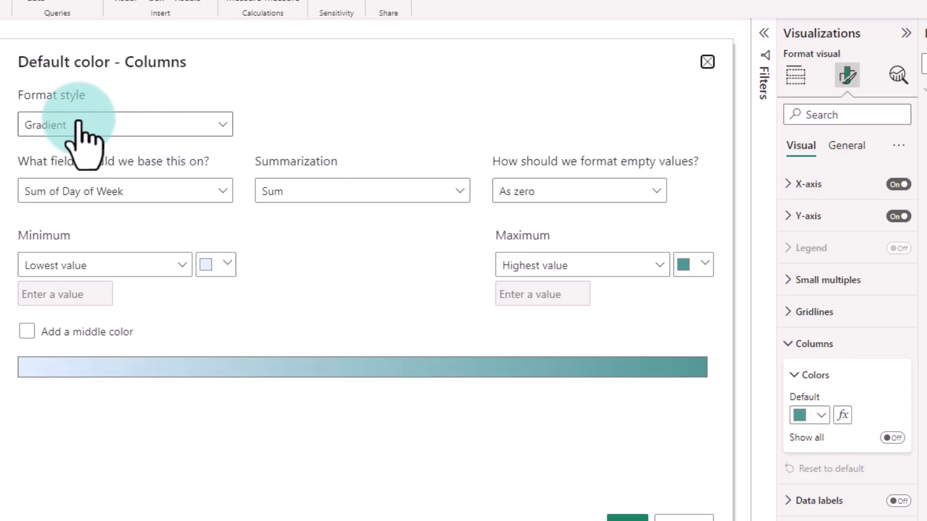
pyautogui.click(81, 121)
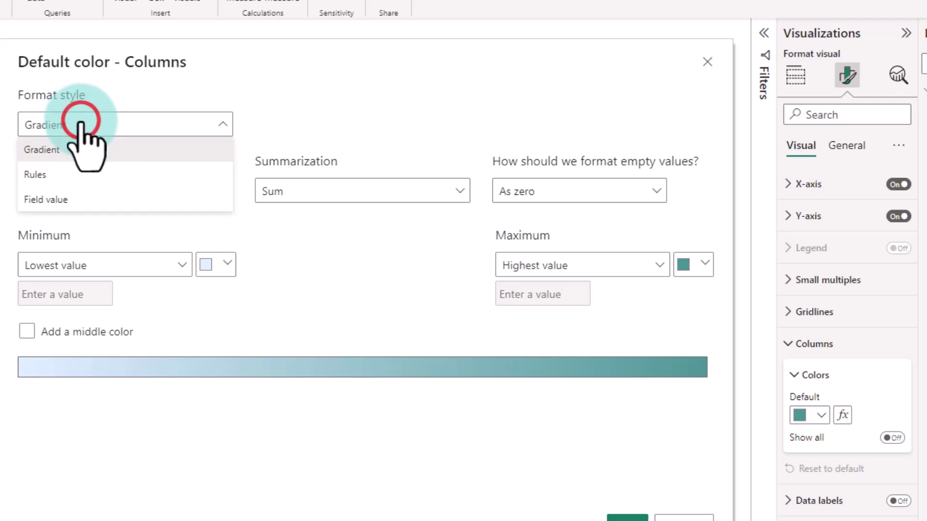
pyautogui.click(55, 201)
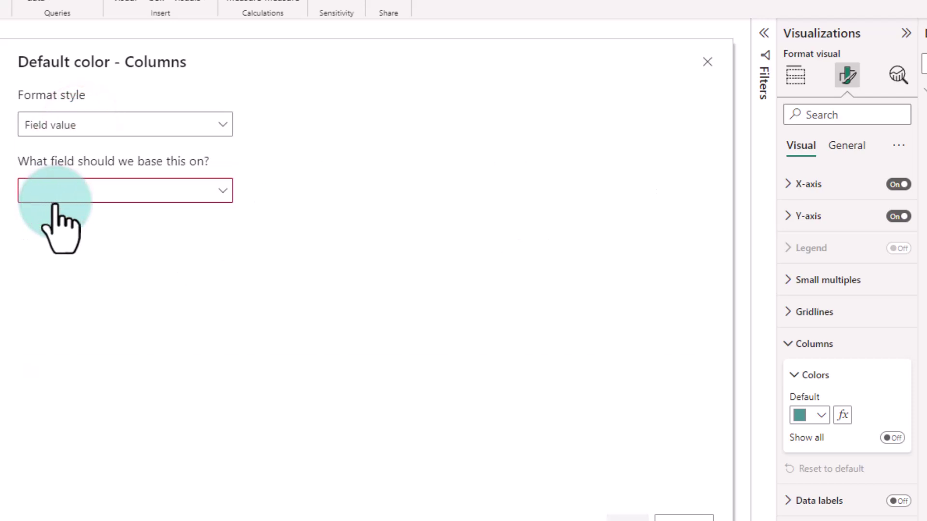
pyautogui.click(109, 190)
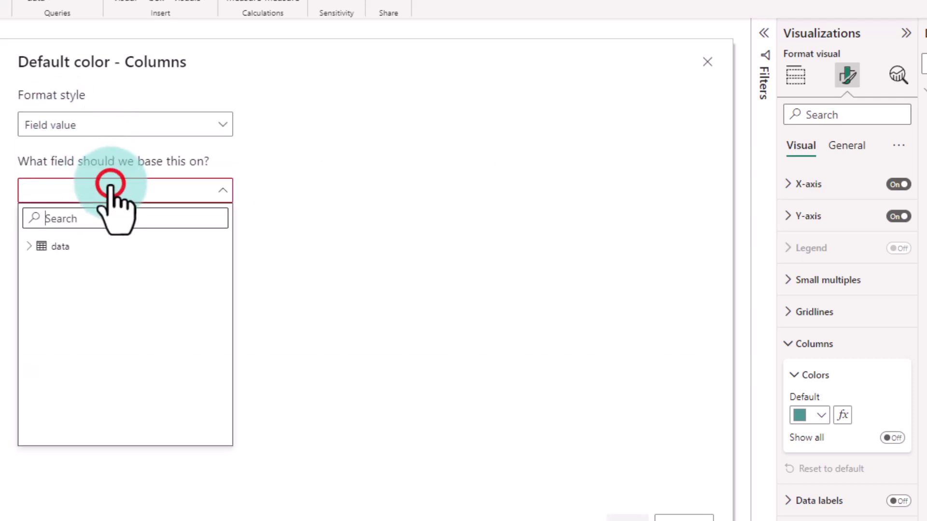
pyautogui.write('col')
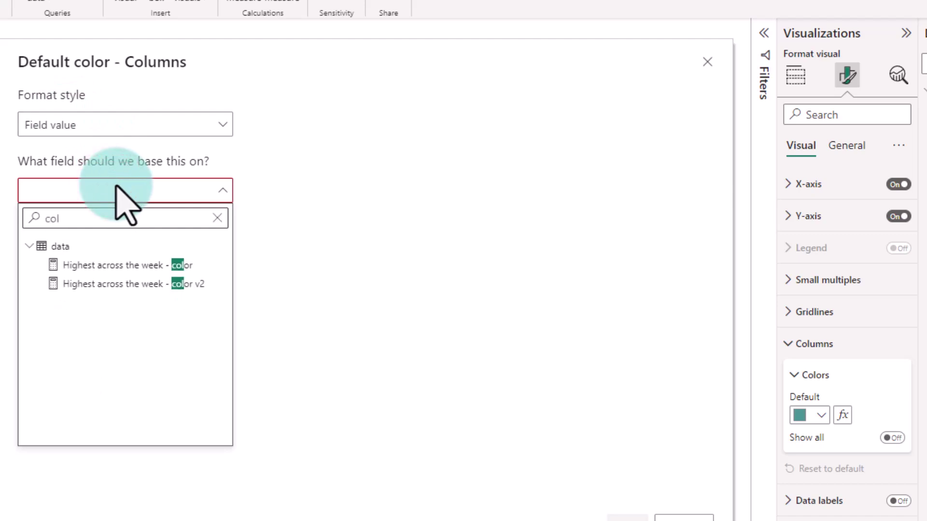
pyautogui.click(137, 285)
pyautogui.click(632, 515)
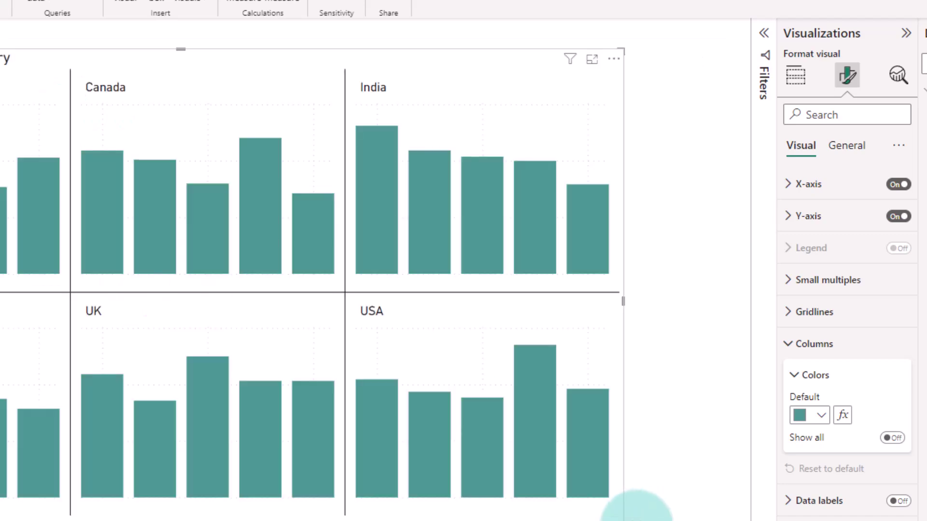